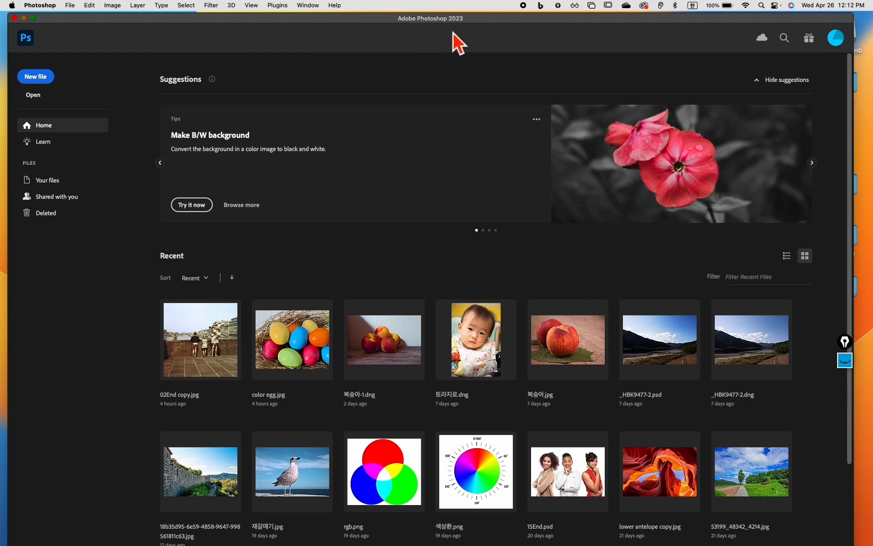
# Switch to Finder, find color egg.jpg in the desktop folder 연습용사진 and drop it onto Photoshop to open it.
pyautogui.moveTo(499, 22); pyautogui.dragTo(407, 20)
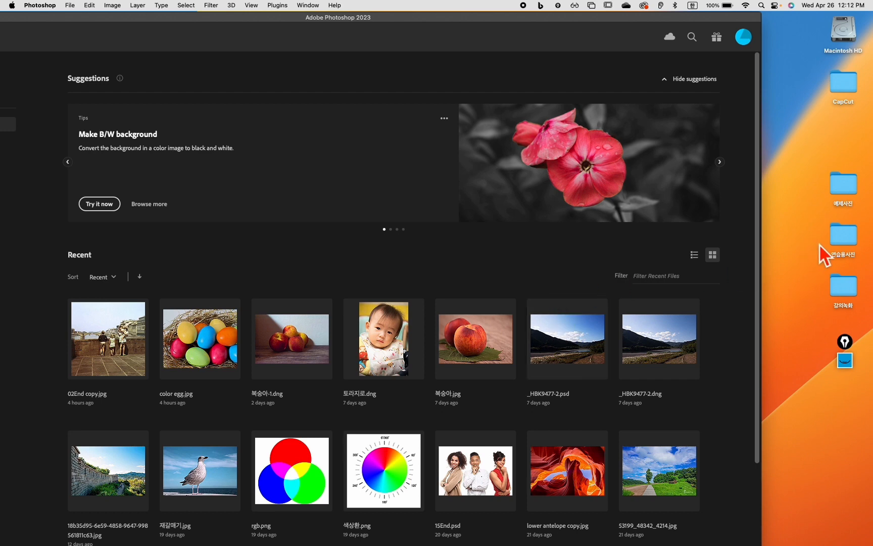
pyautogui.doubleClick(841, 246)
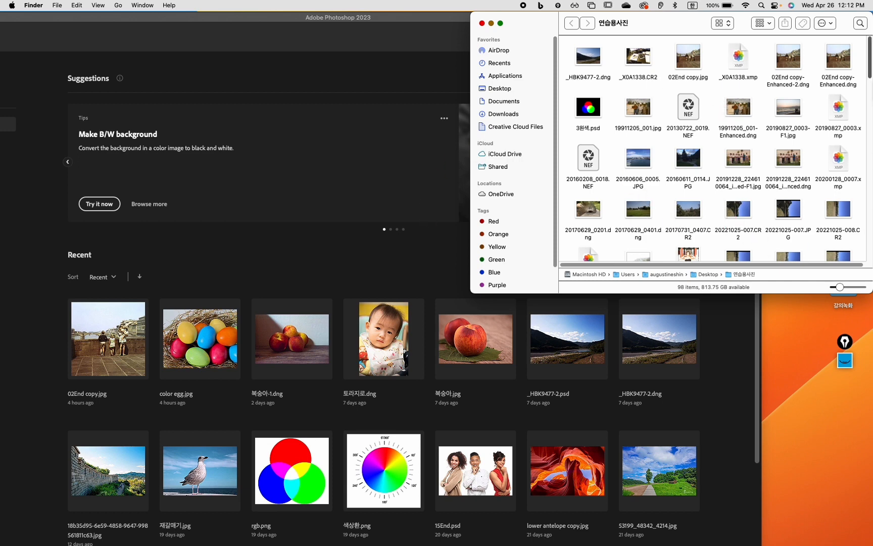
pyautogui.moveTo(869, 68); pyautogui.dragTo(869, 189)
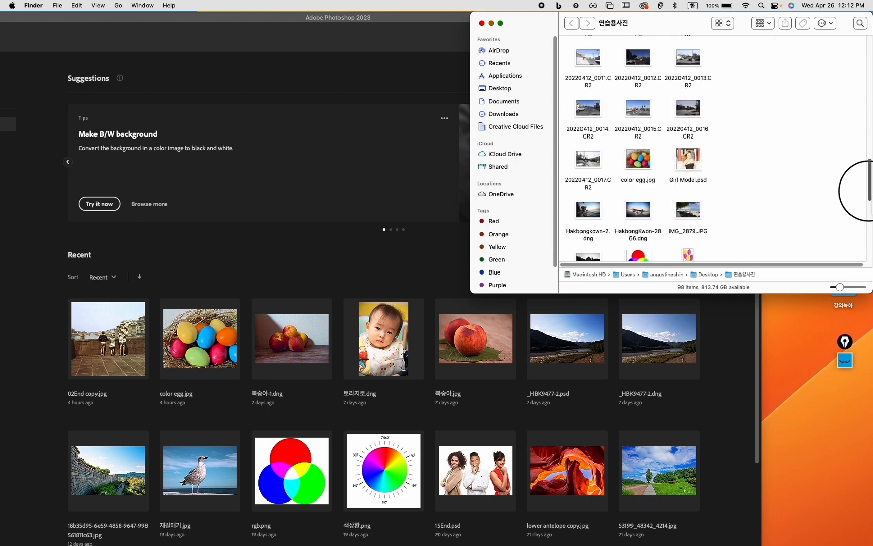
pyautogui.click(641, 167)
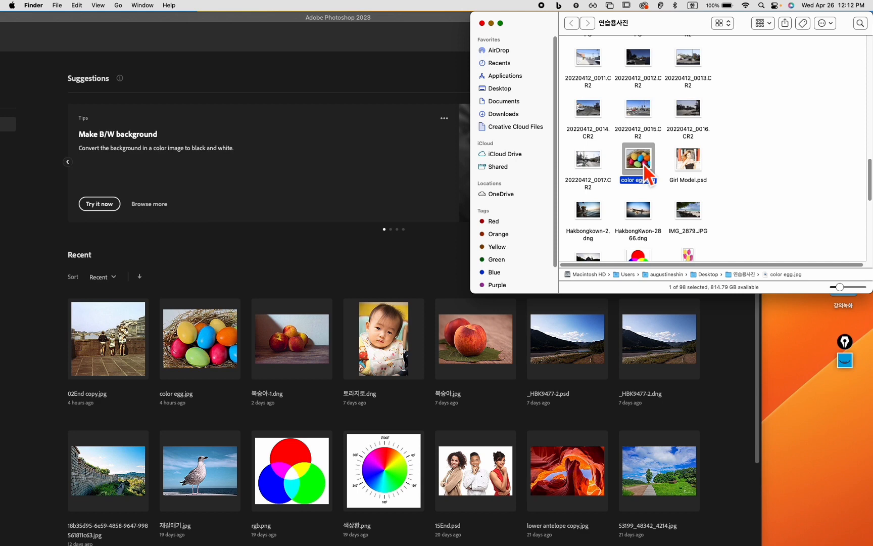
pyautogui.click(644, 166)
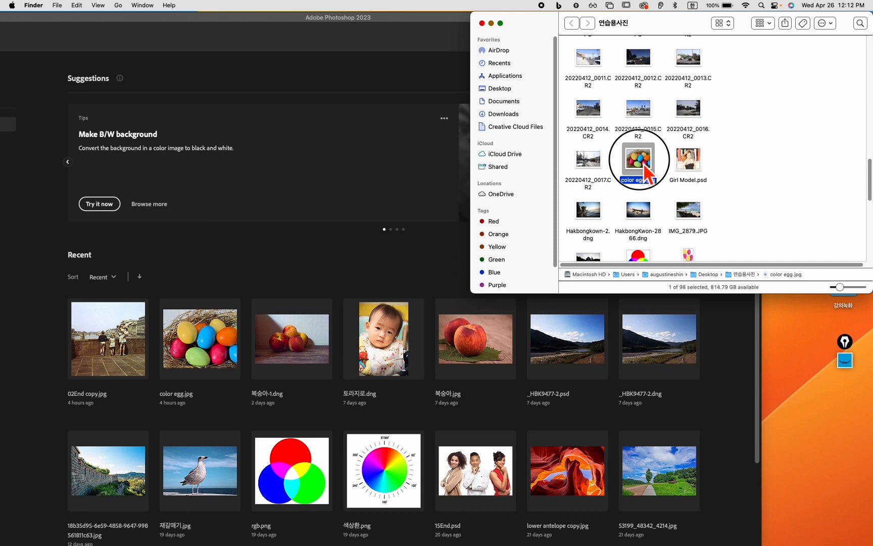
pyautogui.moveTo(645, 167); pyautogui.dragTo(302, 253)
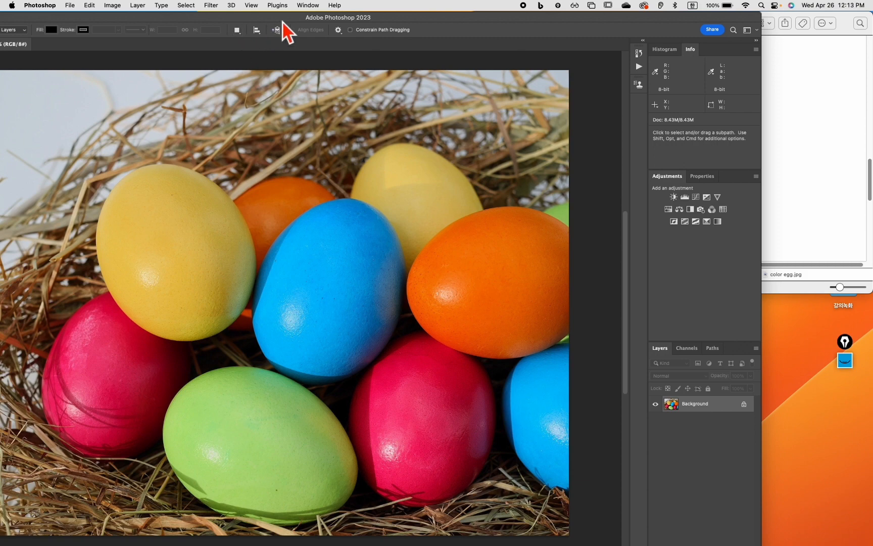
pyautogui.moveTo(430, 19); pyautogui.dragTo(525, 6)
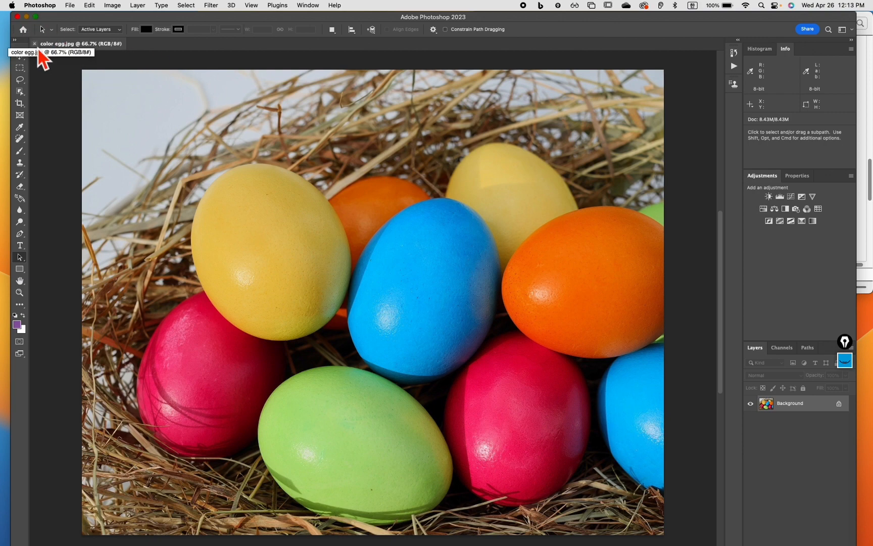
# Return to the home screen and drop 20220412_0013.CR2 from Finder's 연습용사진 folder onto Photoshop to load it in Camera Raw.
pyautogui.click(22, 29)
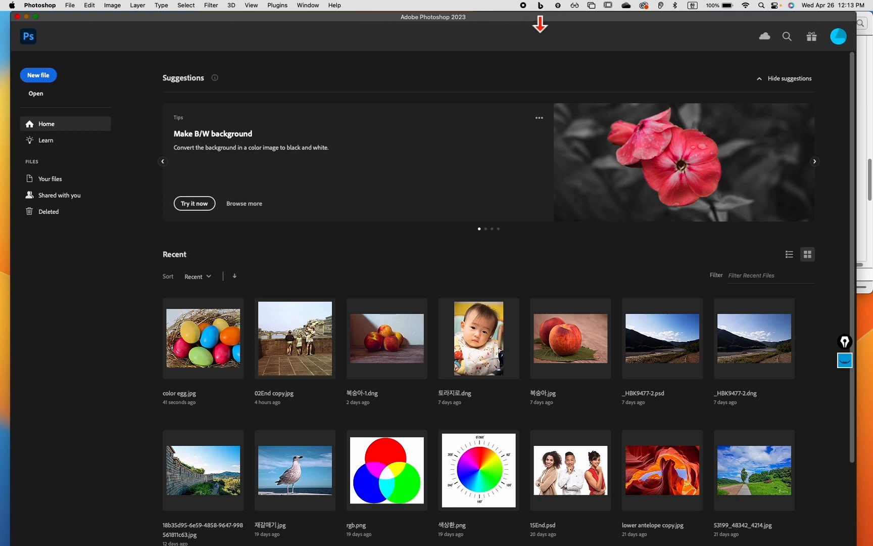
pyautogui.moveTo(538, 26); pyautogui.dragTo(354, 25)
pyautogui.click(747, 79)
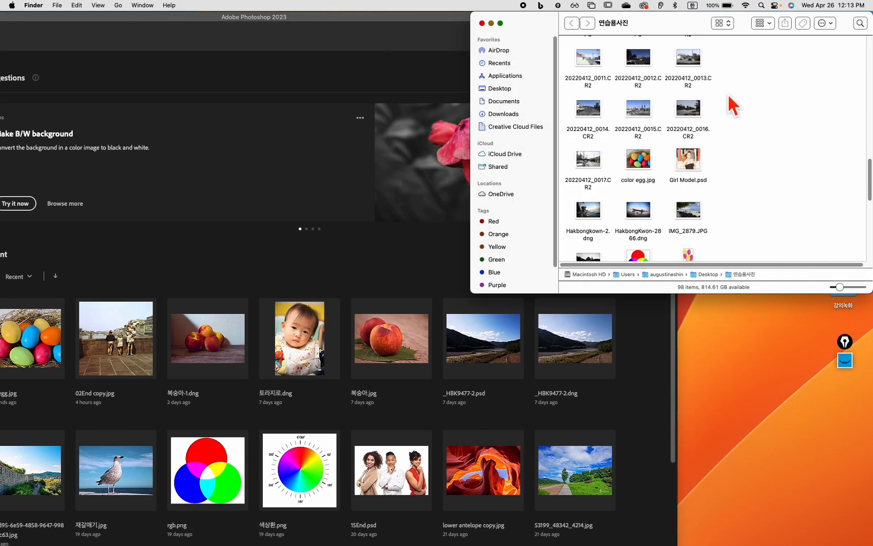
pyautogui.click(696, 64)
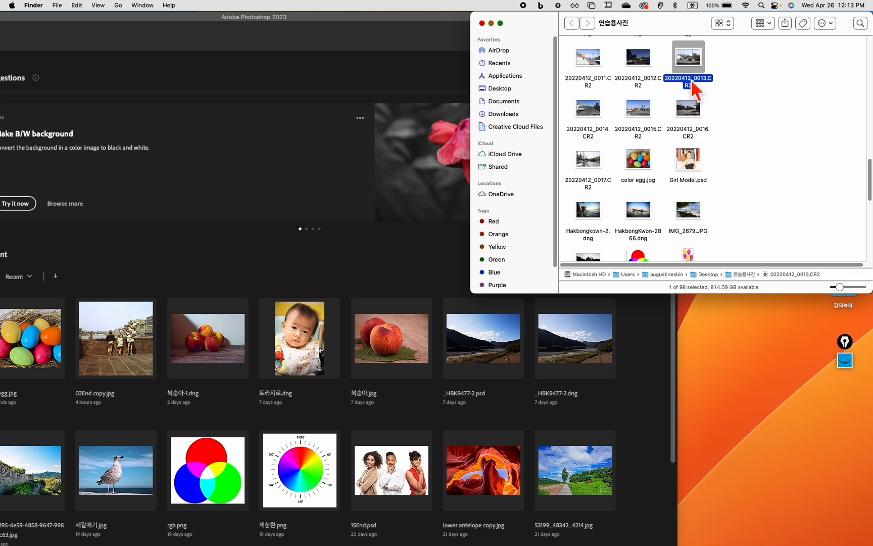
pyautogui.click(692, 61)
pyautogui.moveTo(692, 60); pyautogui.dragTo(266, 271)
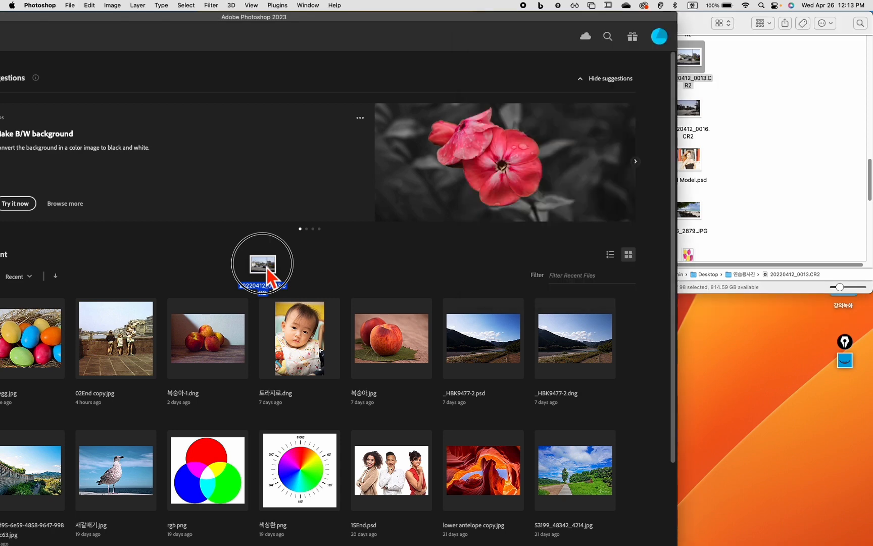
pyautogui.moveTo(266, 270); pyautogui.dragTo(270, 270)
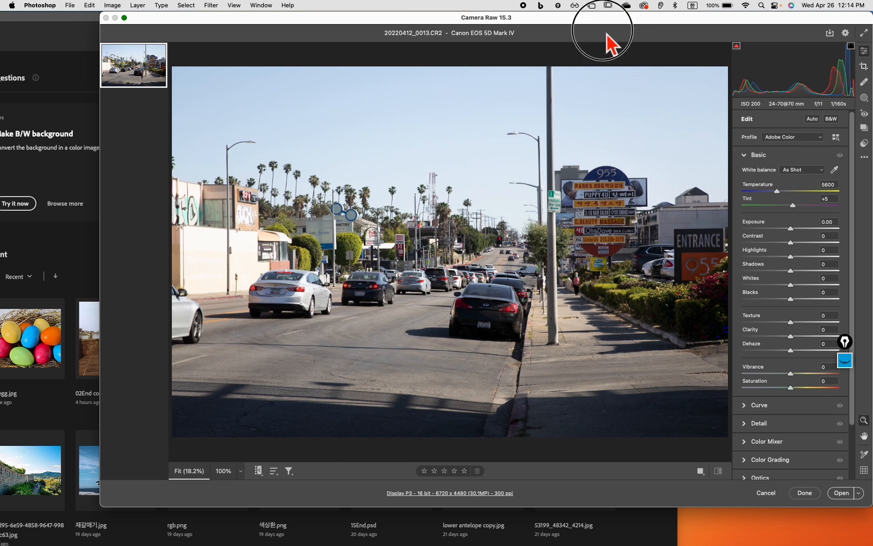
# Open the raw photo 20220412_0013.CR2 from Camera Raw as a regular Photoshop image and reposition the application window.
pyautogui.moveTo(606, 24); pyautogui.dragTo(579, 24)
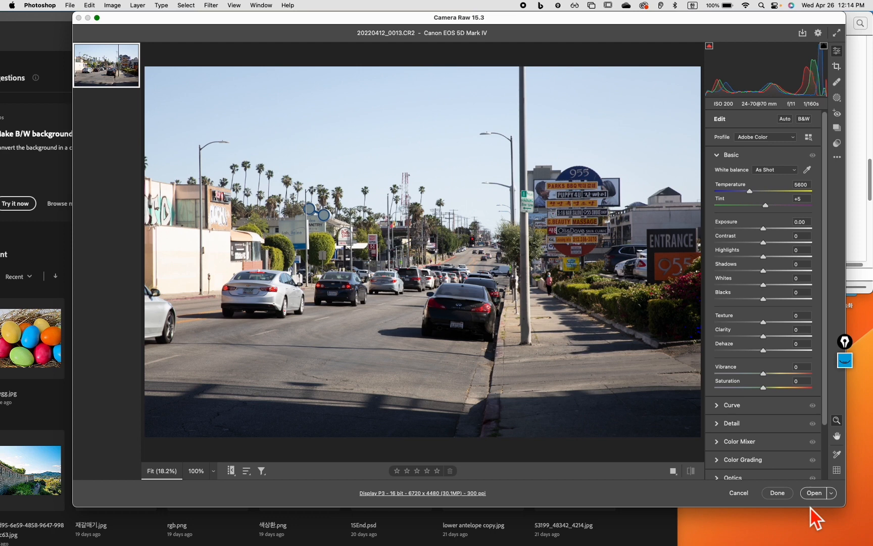
pyautogui.click(837, 498)
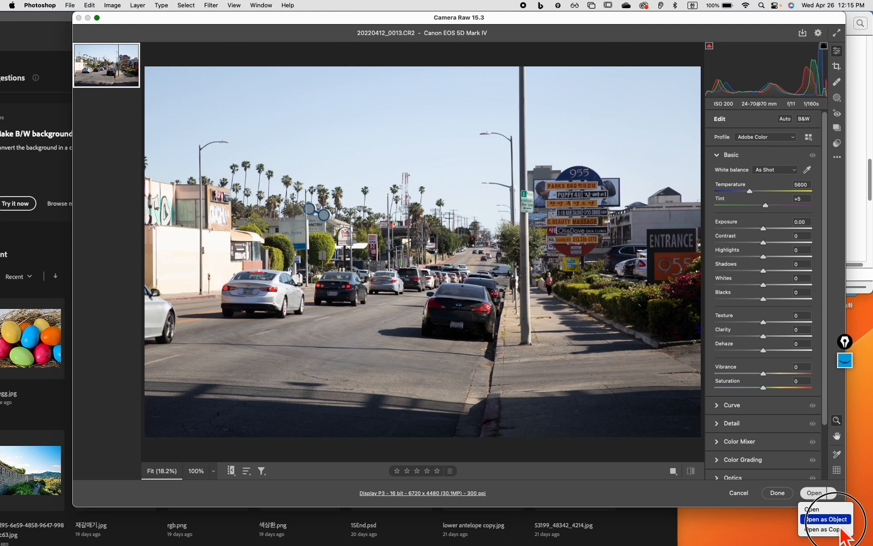
pyautogui.click(823, 512)
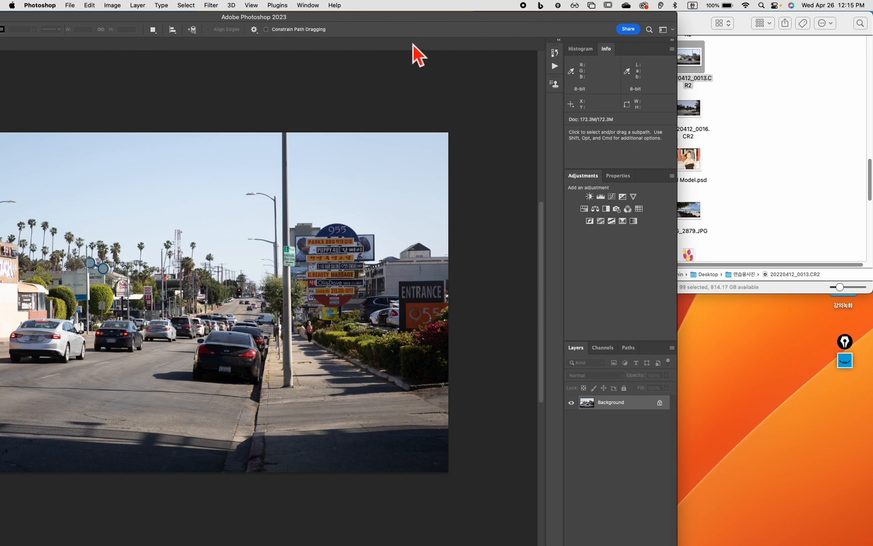
pyautogui.moveTo(337, 20)
pyautogui.mouseDown()
pyautogui.moveTo(496, 28)
pyautogui.moveTo(512, 40)
pyautogui.mouseUp()
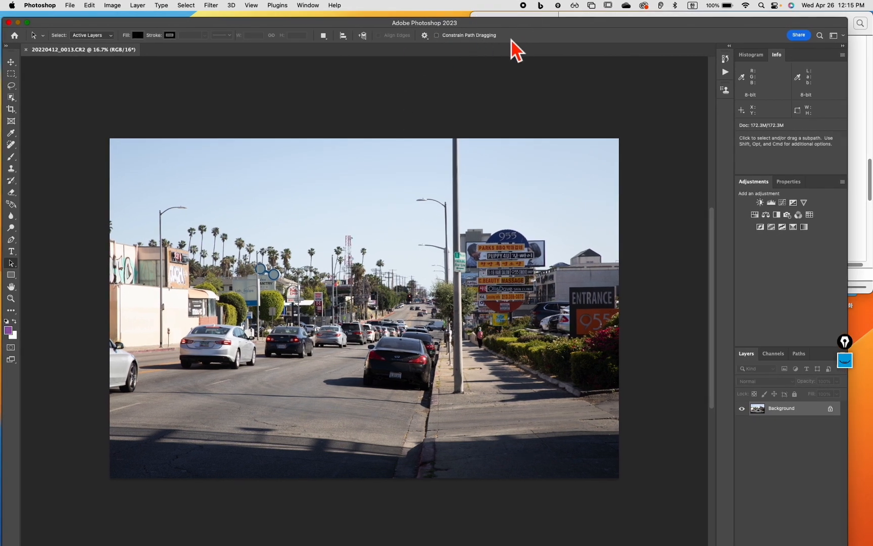
pyautogui.click(521, 26)
pyautogui.moveTo(521, 25); pyautogui.dragTo(518, 20)
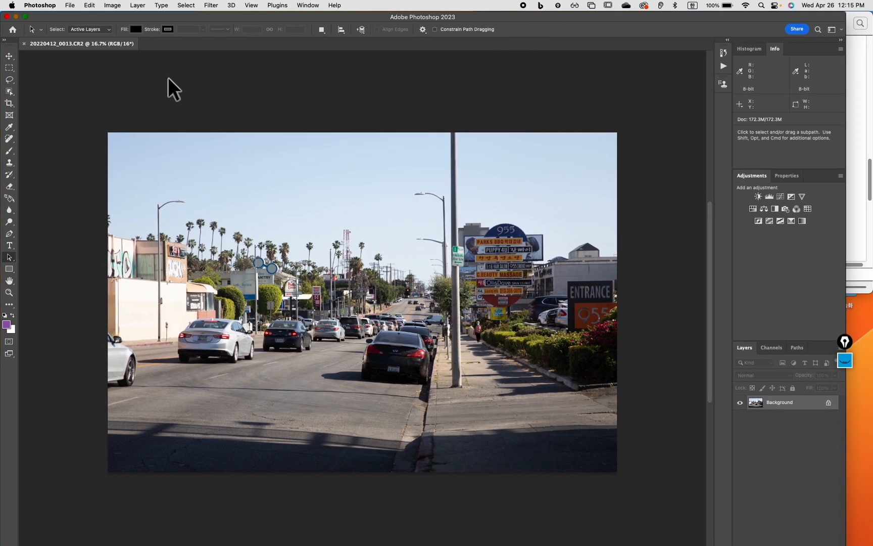
# Open color egg.jpg from the desktop folder 연습용사진 through the Open dialog.
pyautogui.click(71, 6)
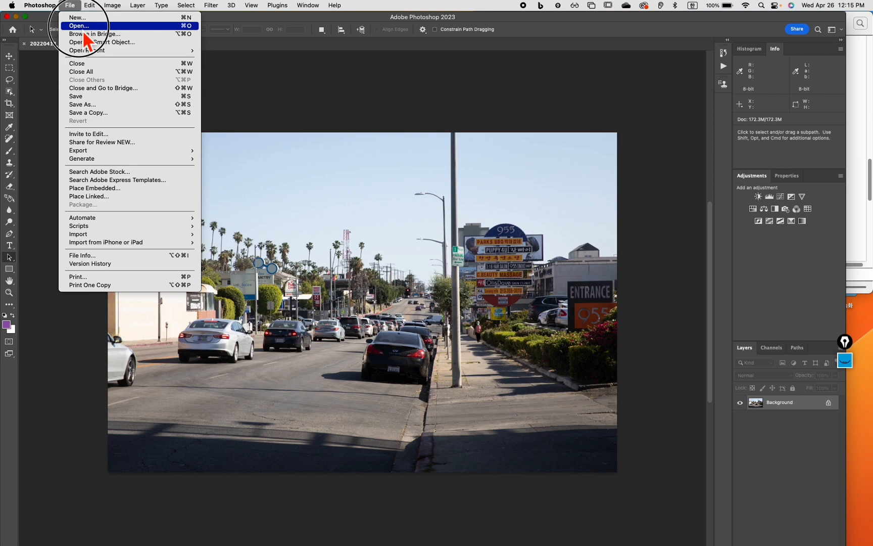
pyautogui.click(84, 29)
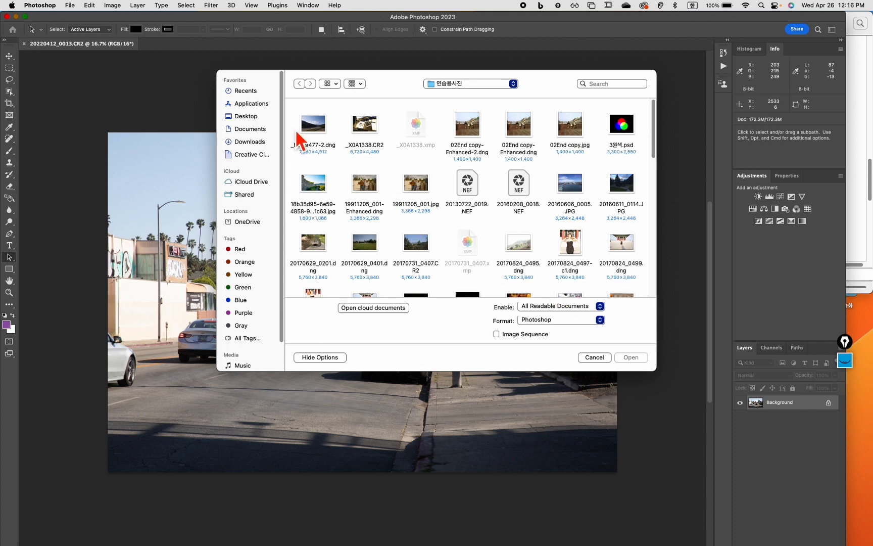
pyautogui.click(252, 120)
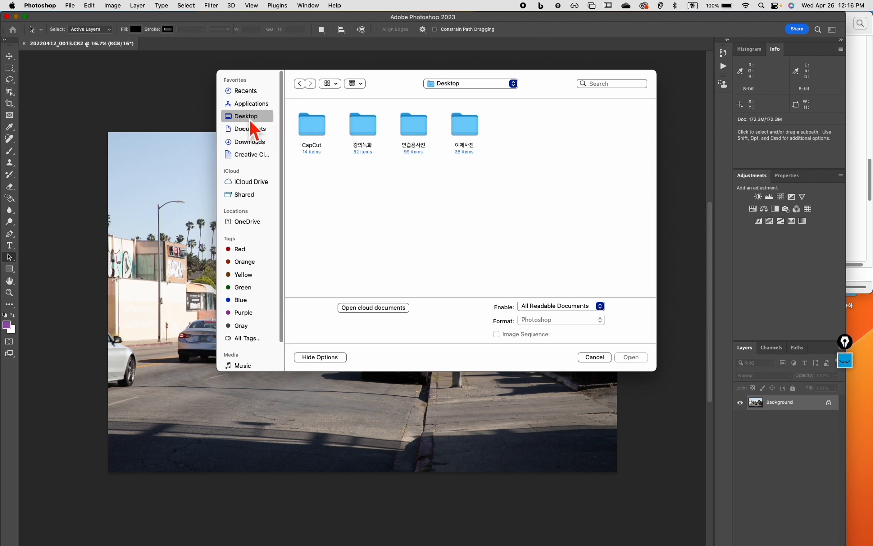
pyautogui.click(415, 132)
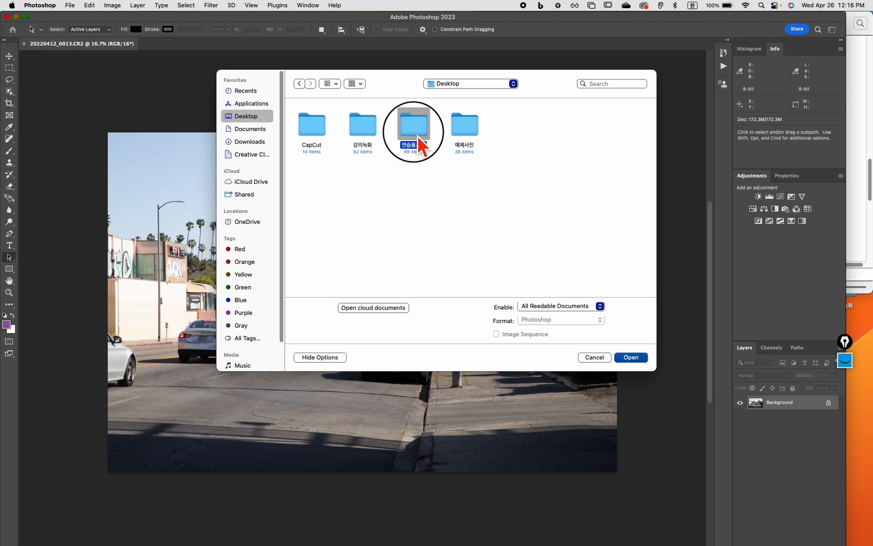
pyautogui.doubleClick(415, 132)
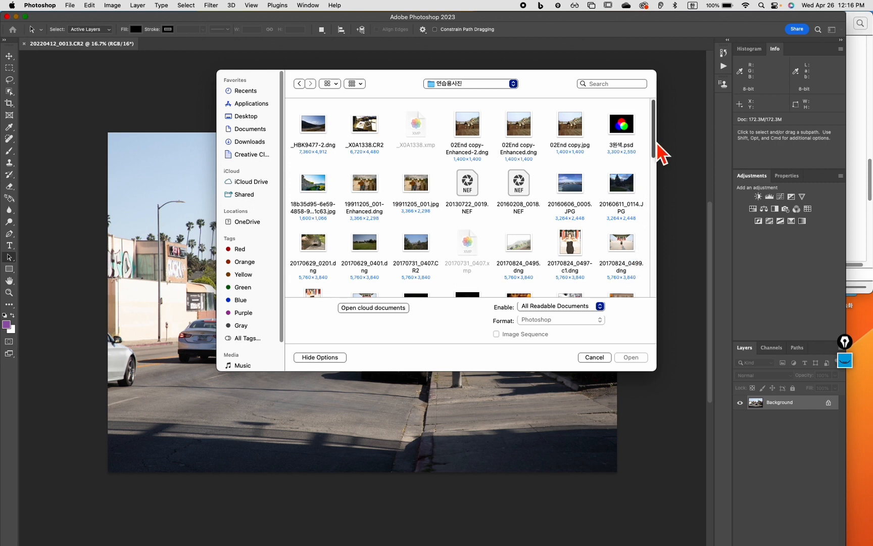
pyautogui.moveTo(652, 133); pyautogui.dragTo(655, 248)
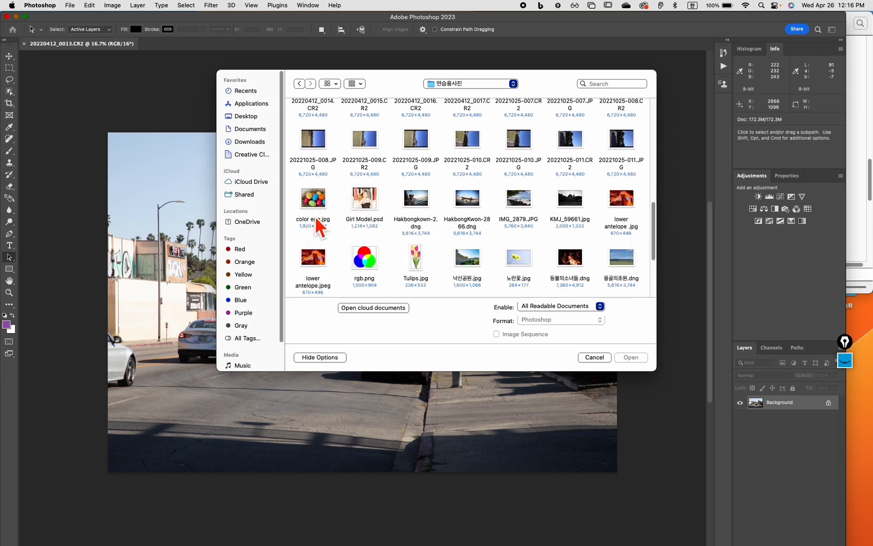
pyautogui.click(318, 198)
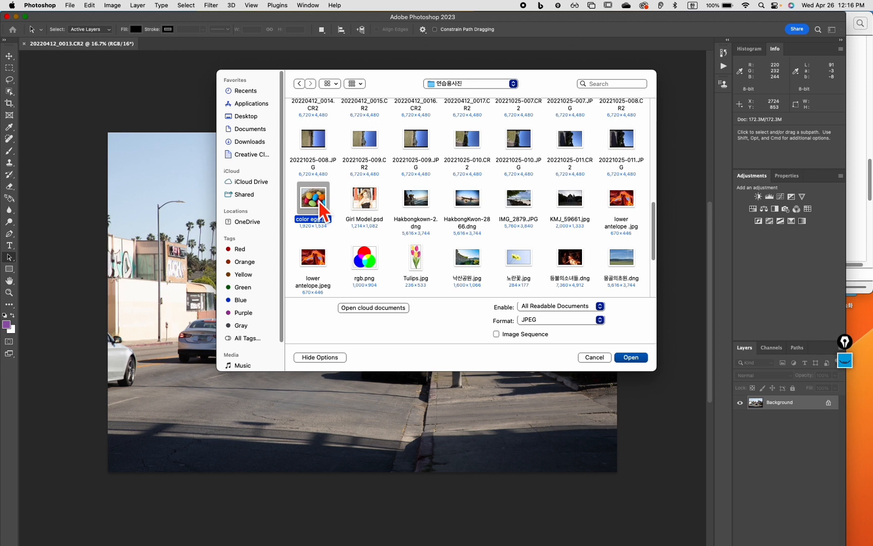
pyautogui.click(636, 361)
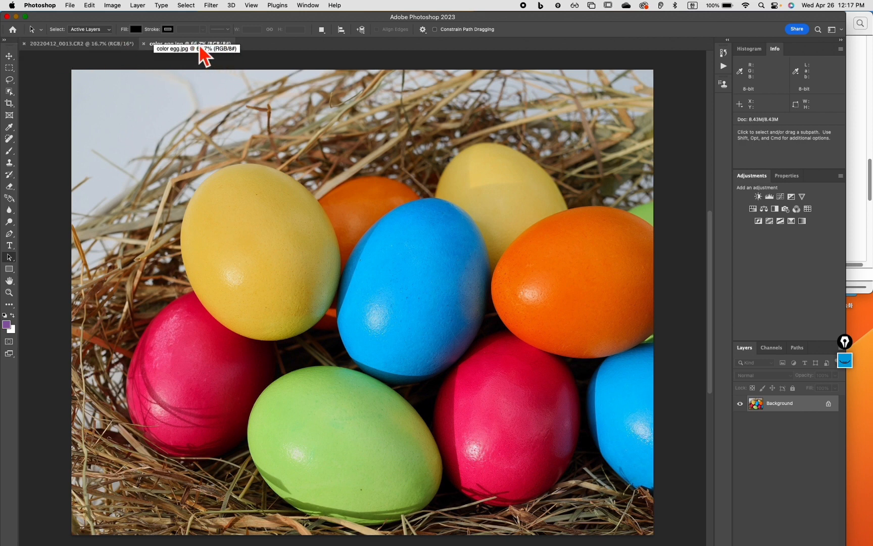
# Switch back and forth between the open documents 20220412_0013.CR2 and color egg.jpg to view each, ending on color egg.jpg.
pyautogui.click(94, 44)
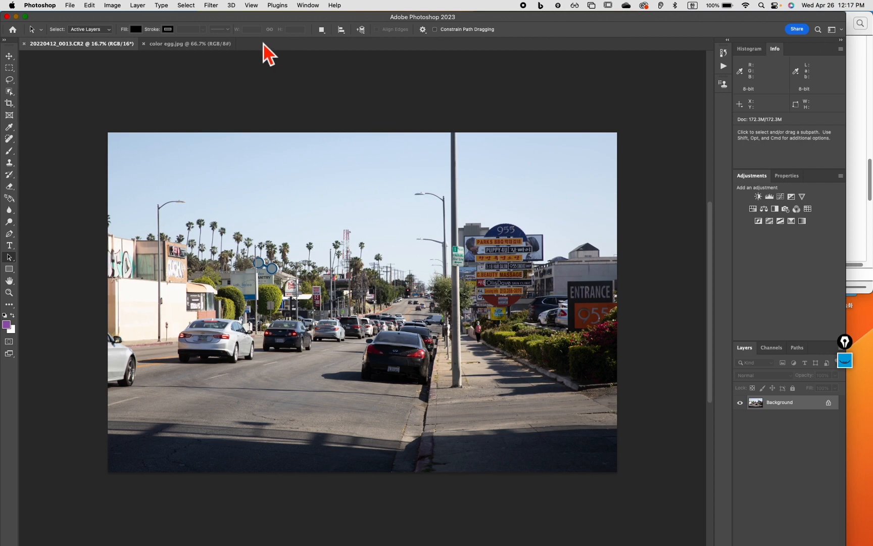
pyautogui.click(188, 46)
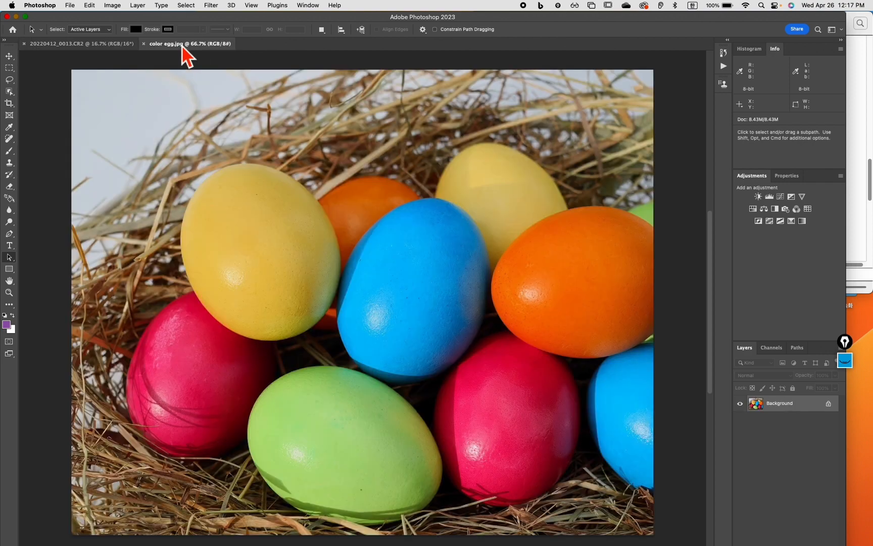
pyautogui.click(107, 45)
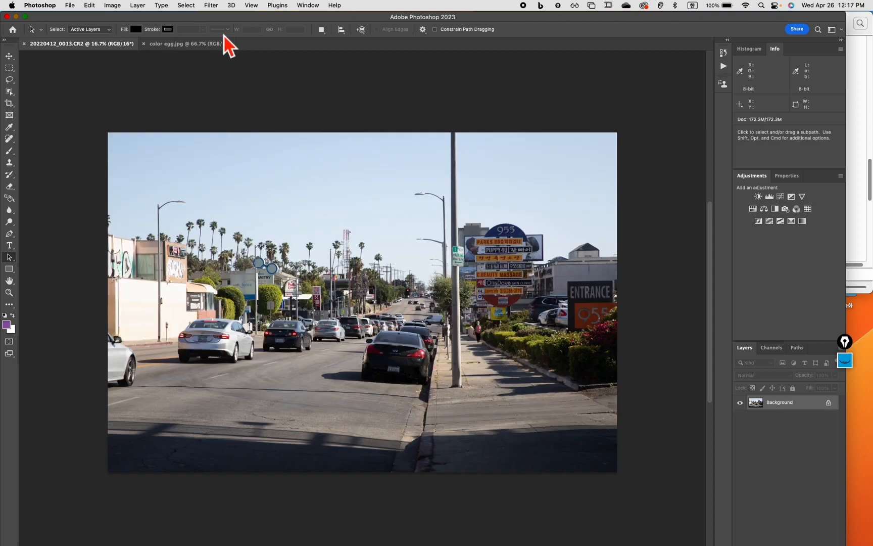
pyautogui.click(174, 45)
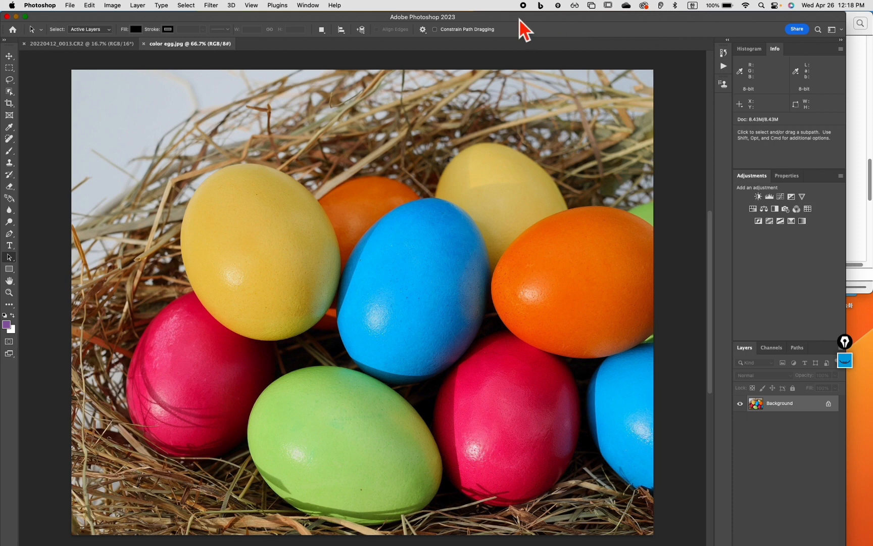
pyautogui.moveTo(520, 20)
pyautogui.mouseDown()
pyautogui.moveTo(541, 19)
pyautogui.moveTo(526, 13)
pyautogui.mouseUp()
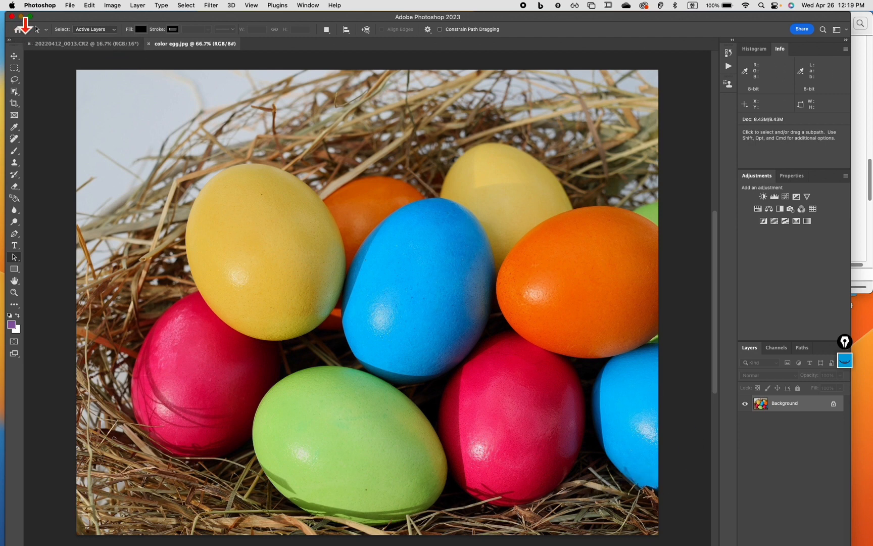
# Open 02End copy.jpg from the desktop folder 연습용사진 through the Open dialog.
pyautogui.click(77, 8)
pyautogui.click(77, 8)
pyautogui.click(76, 8)
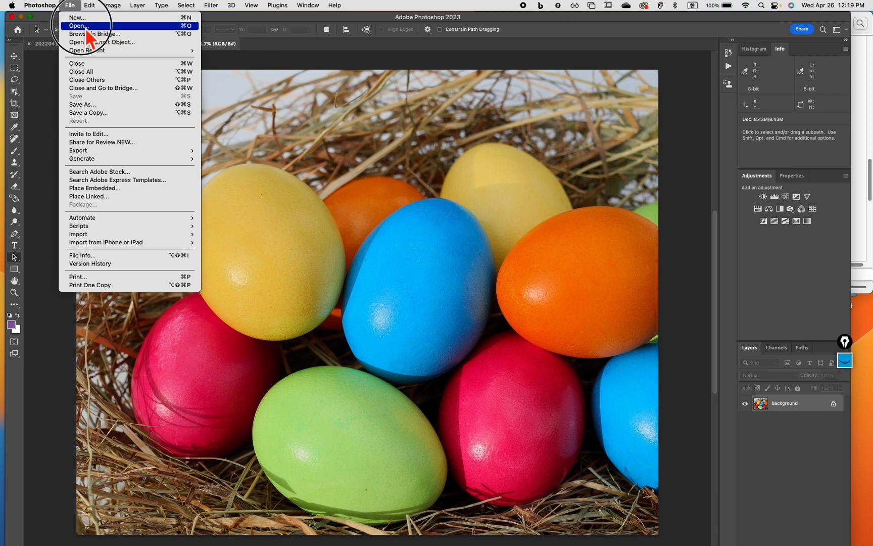
pyautogui.click(87, 29)
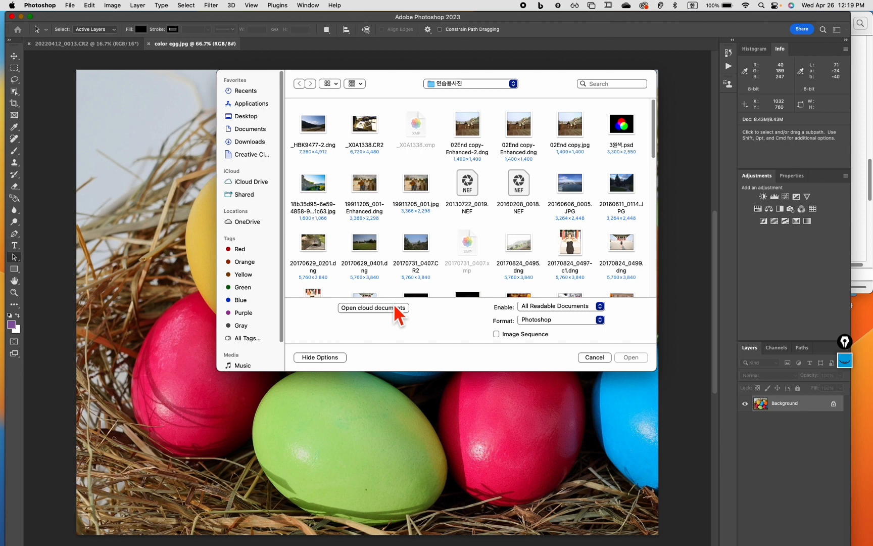
pyautogui.click(246, 117)
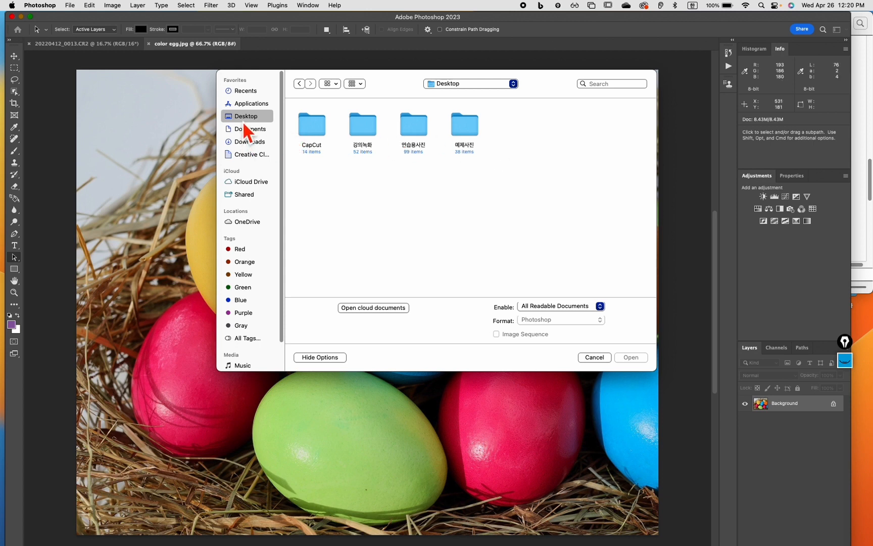
pyautogui.doubleClick(415, 130)
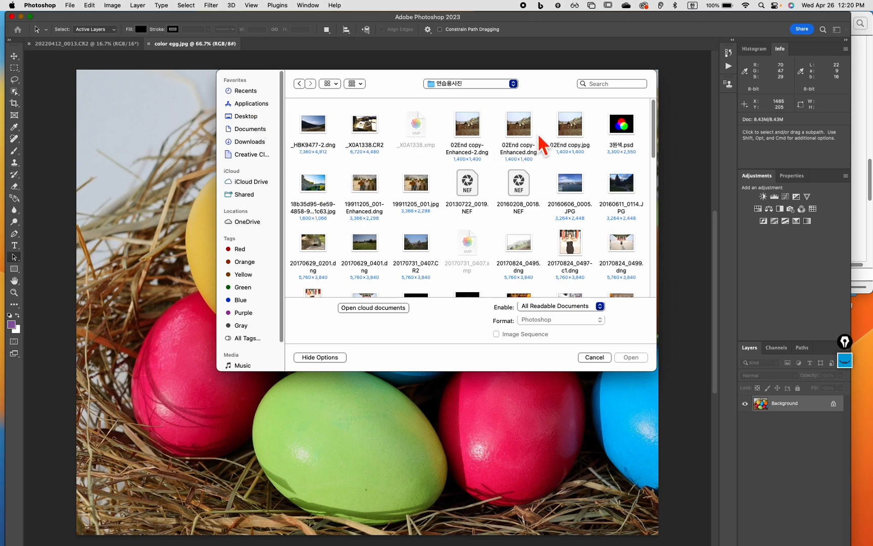
pyautogui.click(577, 137)
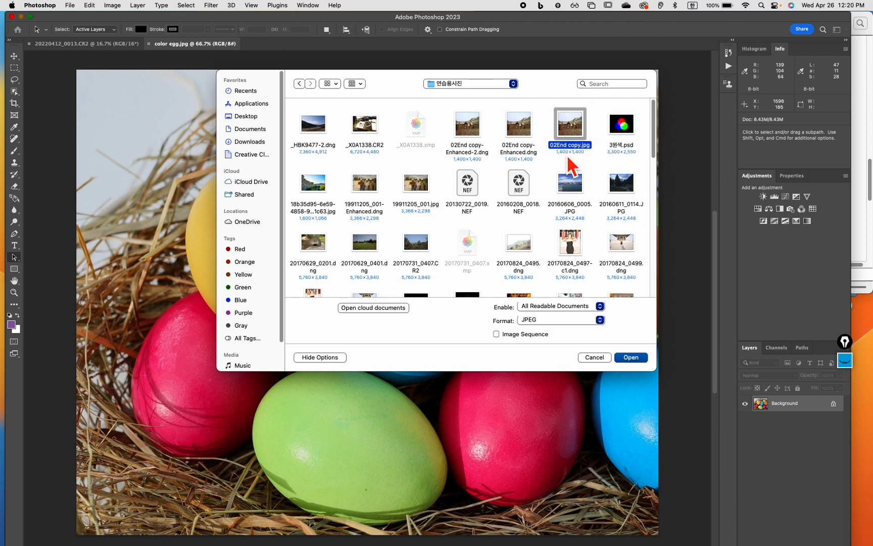
pyautogui.click(636, 360)
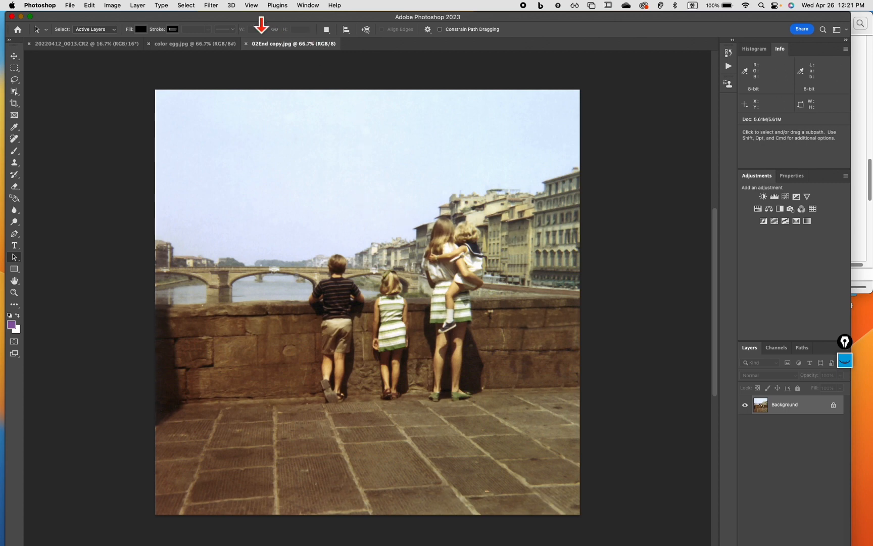
# View 02End copy.jpg in the Camera Raw Filter and leave it without applying any adjustments.
pyautogui.click(216, 8)
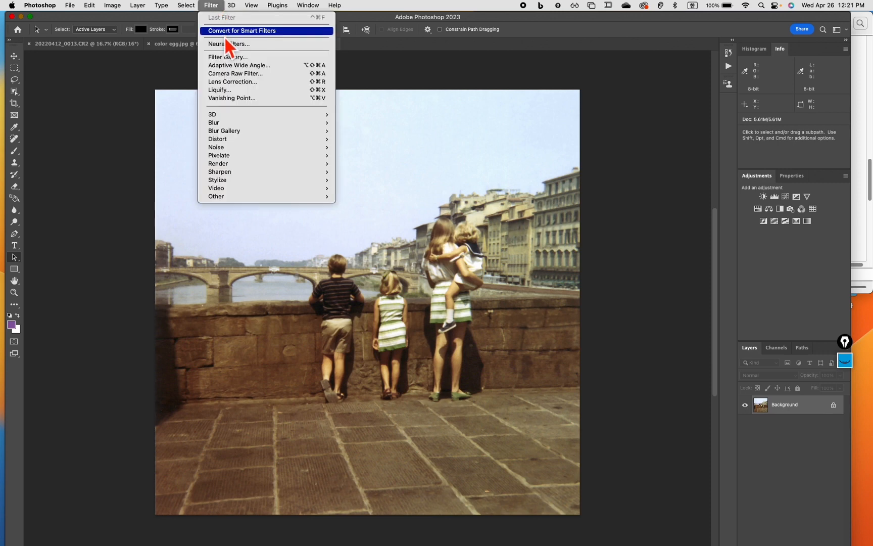
pyautogui.click(232, 75)
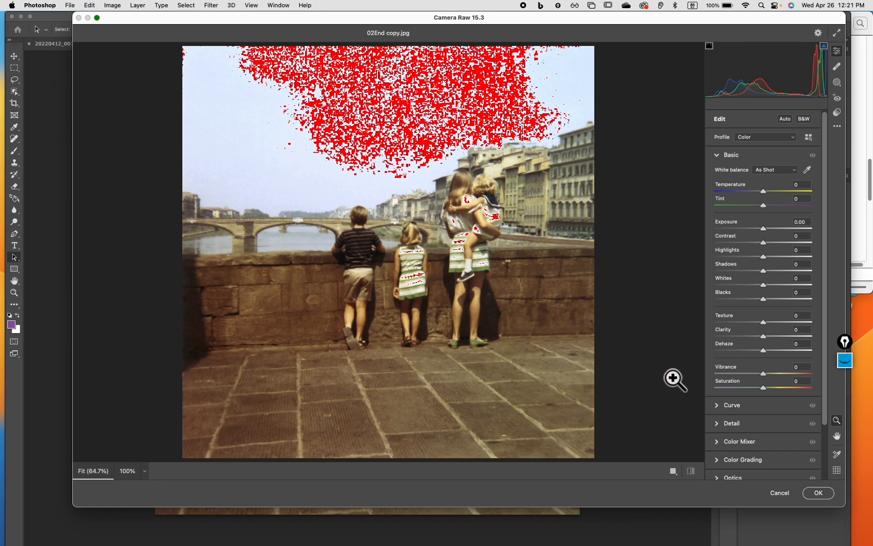
pyautogui.click(791, 497)
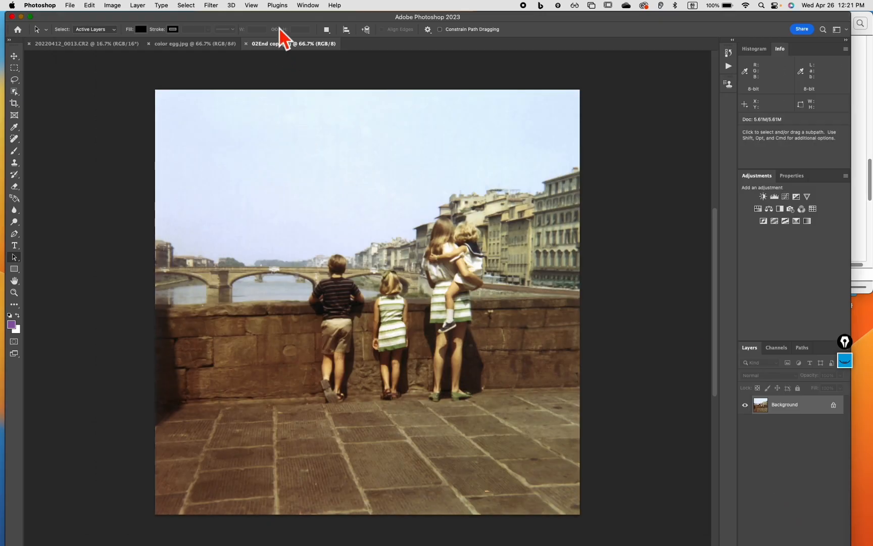
# Switch to color egg.jpg and set its status information to show Document Dimensions.
pyautogui.click(220, 45)
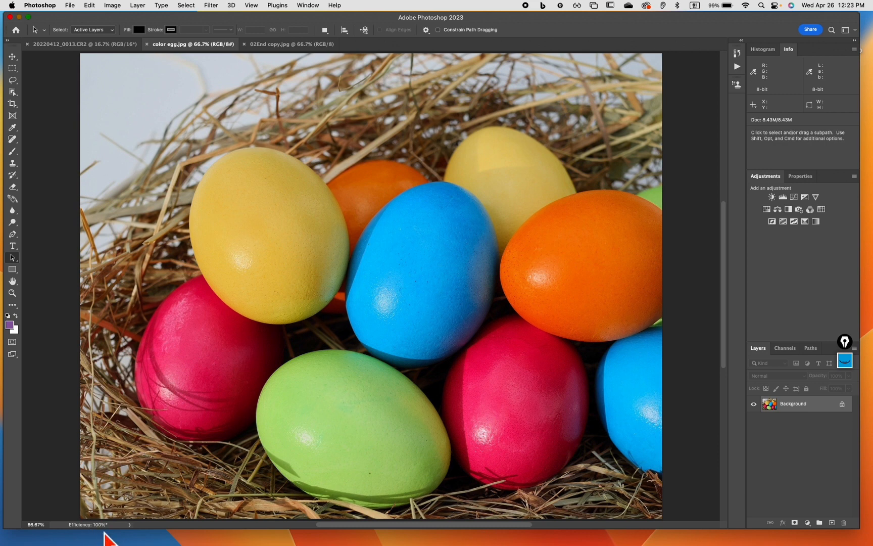
pyautogui.click(134, 529)
pyautogui.click(134, 529)
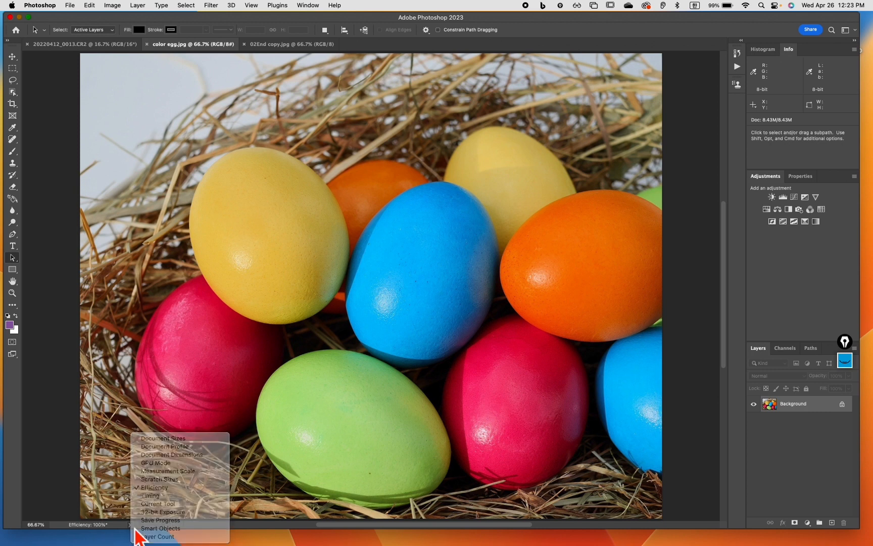
pyautogui.click(135, 529)
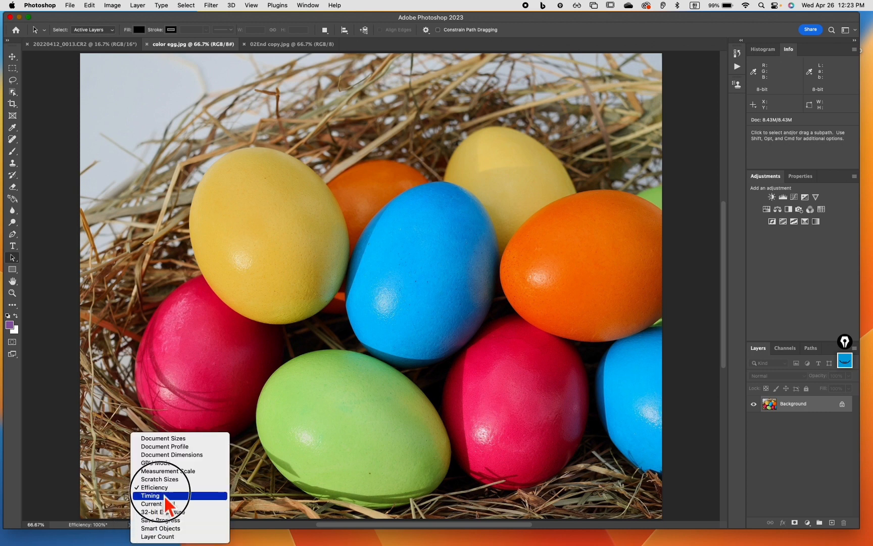
pyautogui.click(181, 456)
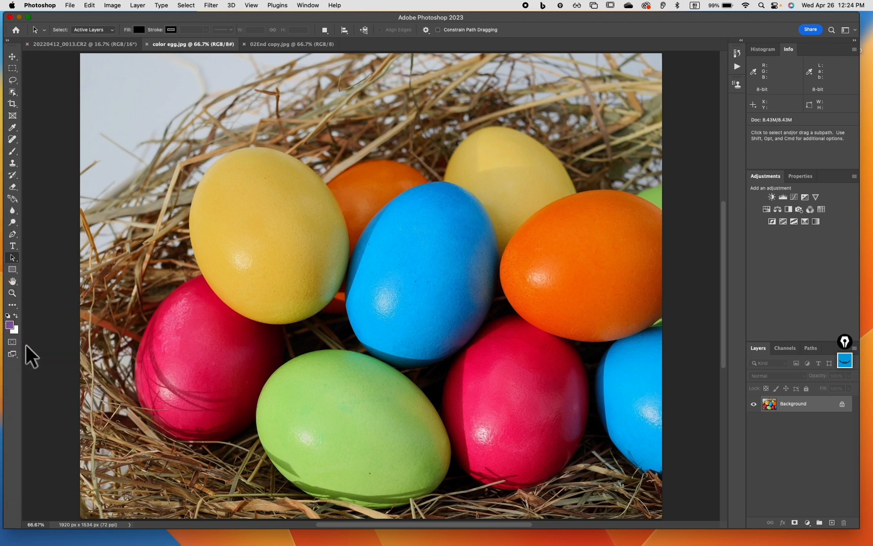
# Zoom in and out on the yellow egg with the Zoom tool, up to 12800%, to examine its individual pixels.
pyautogui.click(12, 293)
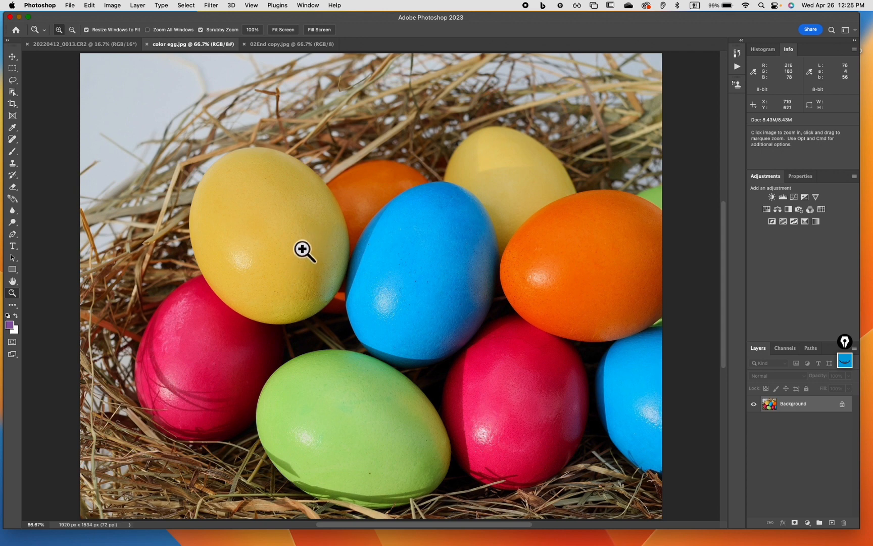
pyautogui.moveTo(302, 249); pyautogui.dragTo(331, 259)
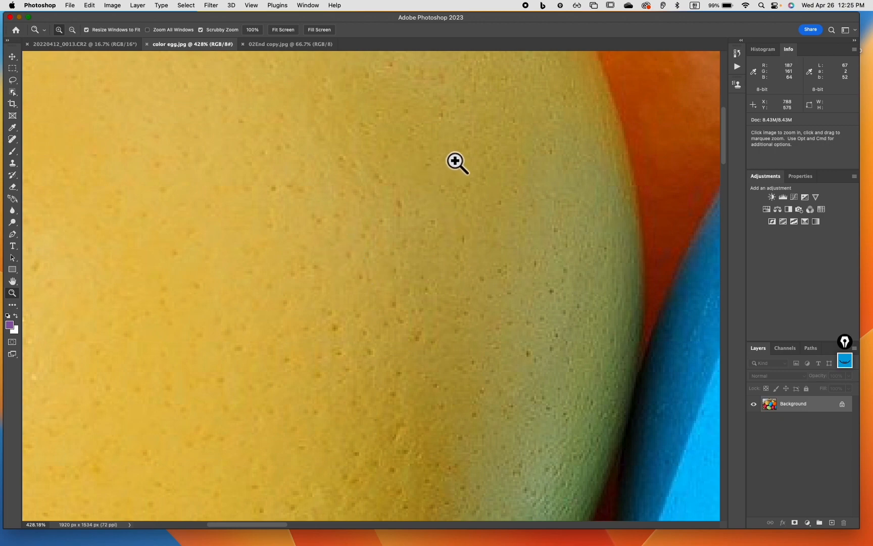
pyautogui.moveTo(458, 163); pyautogui.dragTo(480, 179)
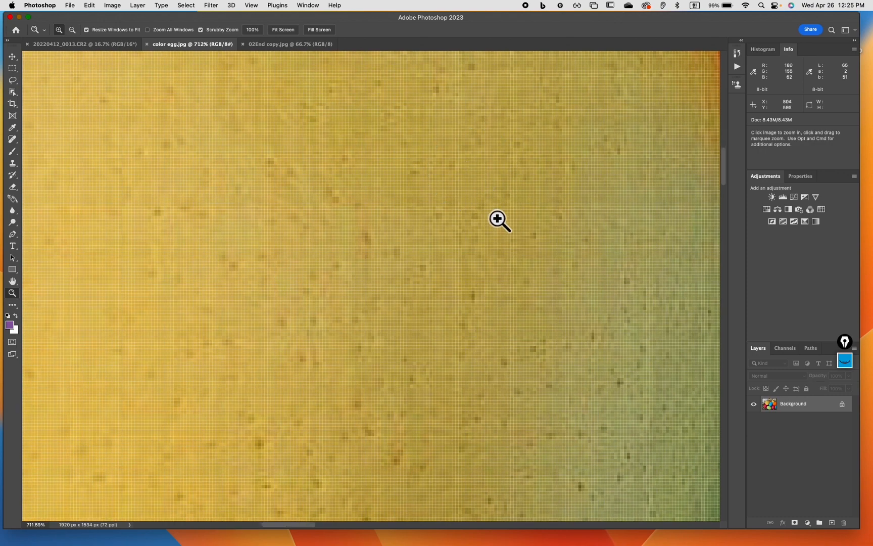
pyautogui.moveTo(498, 223); pyautogui.dragTo(409, 230)
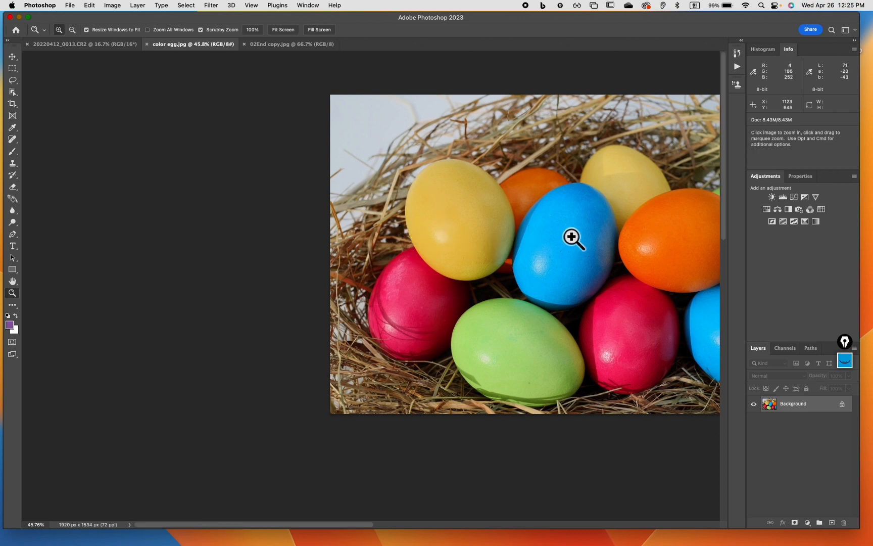
pyautogui.moveTo(493, 240); pyautogui.dragTo(551, 261)
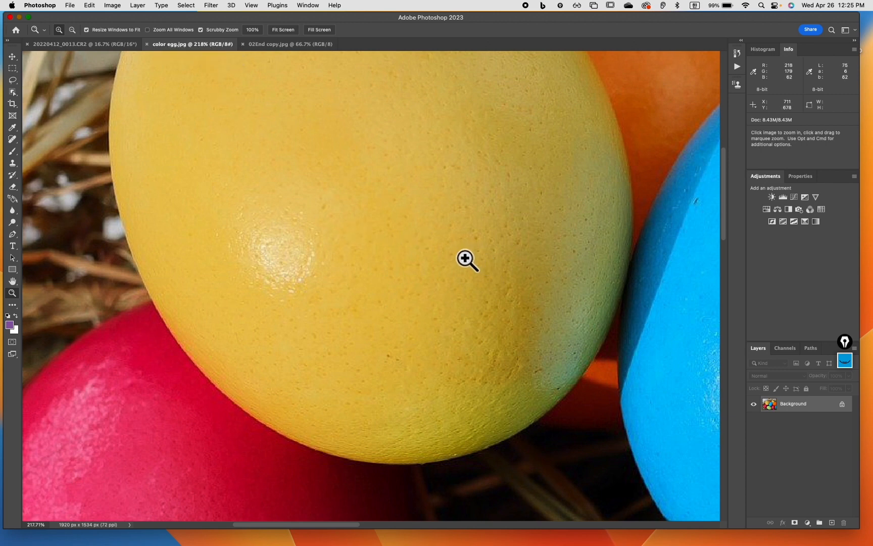
pyautogui.moveTo(465, 259); pyautogui.dragTo(572, 304)
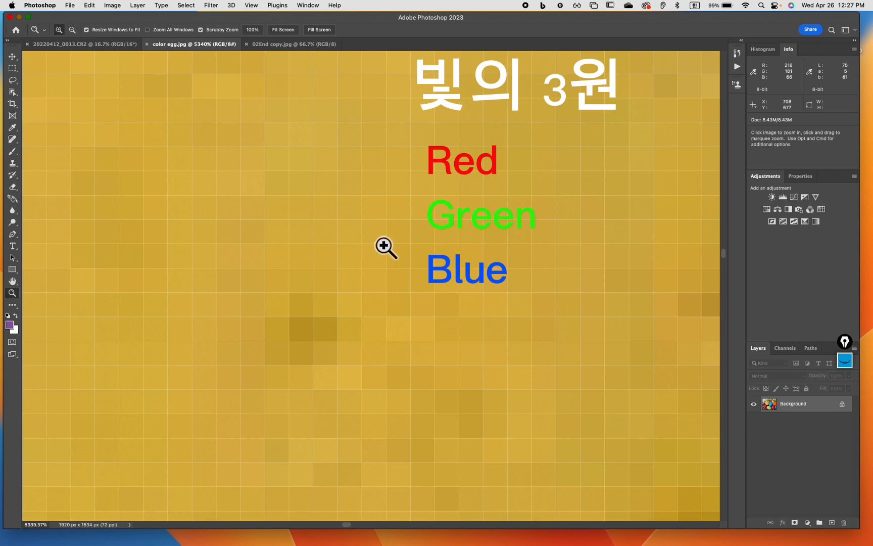
pyautogui.moveTo(427, 253); pyautogui.dragTo(388, 252)
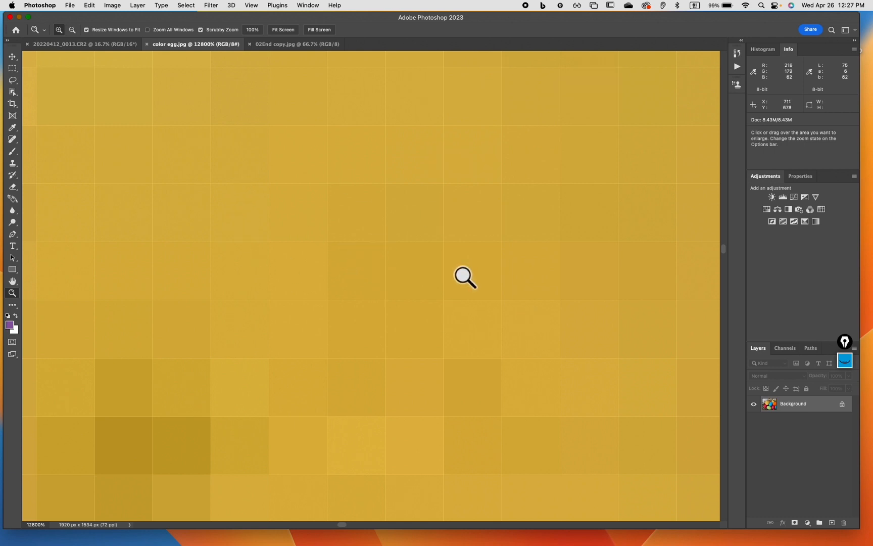
# Return color egg.jpg to 100% view, magnify the yellow egg to pixel level again, and restore 100%.
pyautogui.press('super')
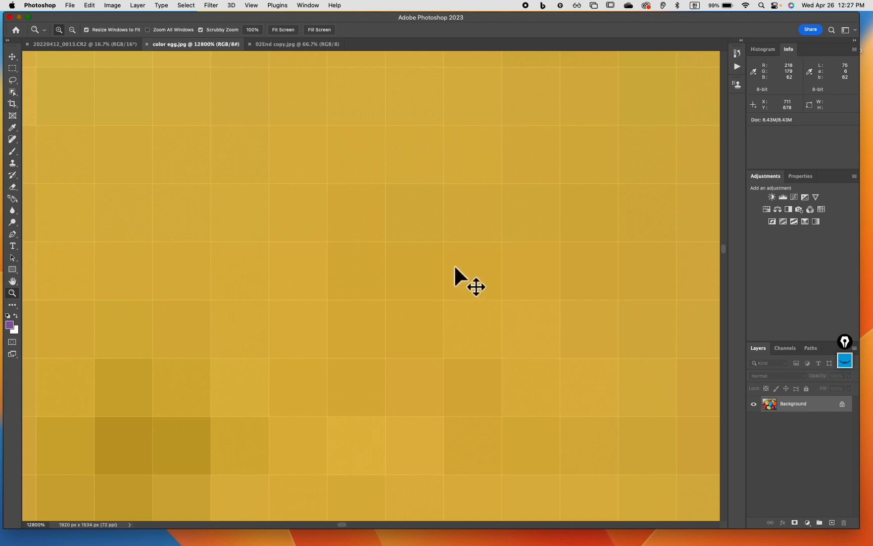
pyautogui.press('super+1')
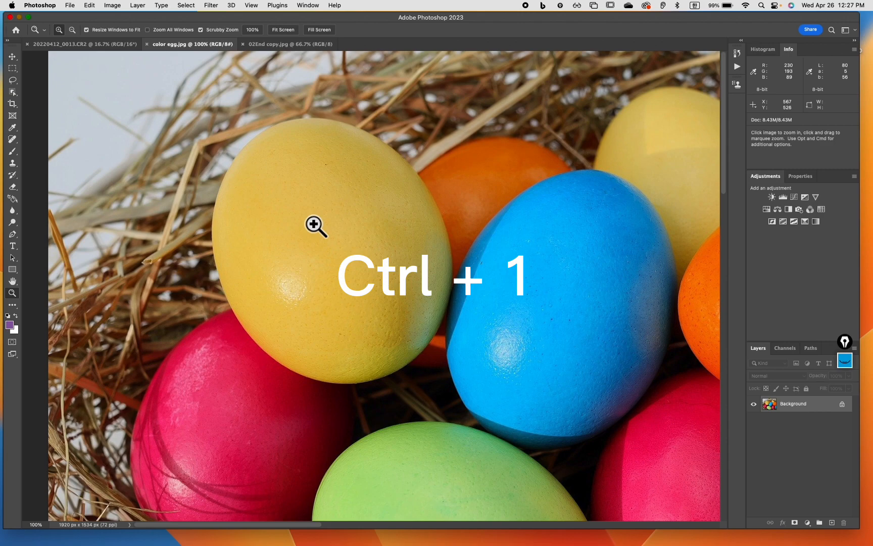
pyautogui.moveTo(335, 237); pyautogui.dragTo(430, 265)
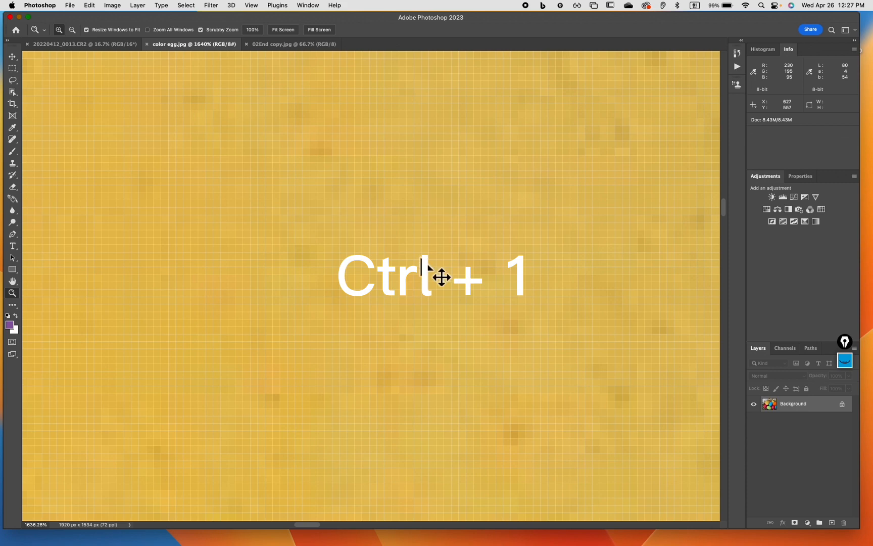
pyautogui.hotkey('ctrl', '1')
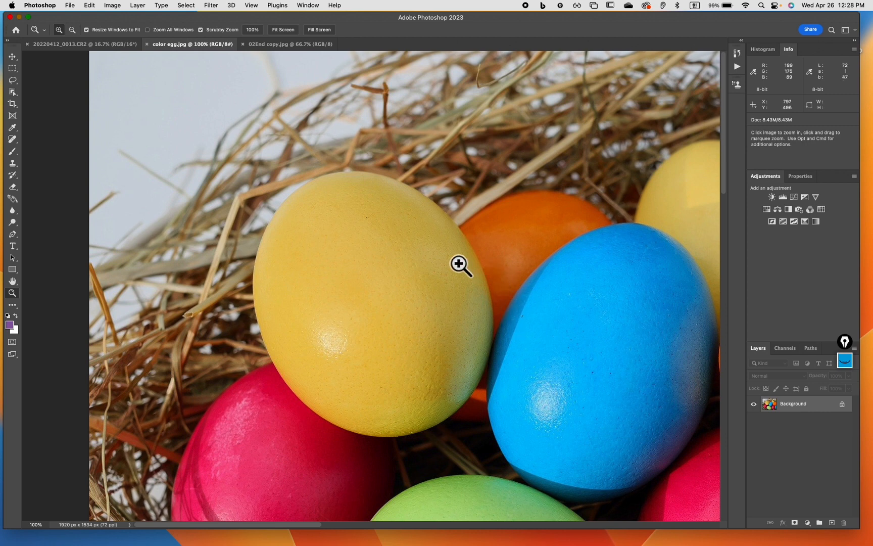
# Activate the Rectangular Marquee tool and pan around color egg.jpg at 100% with the temporary Hand tool to view its different areas.
pyautogui.press('space')
pyautogui.press('m')
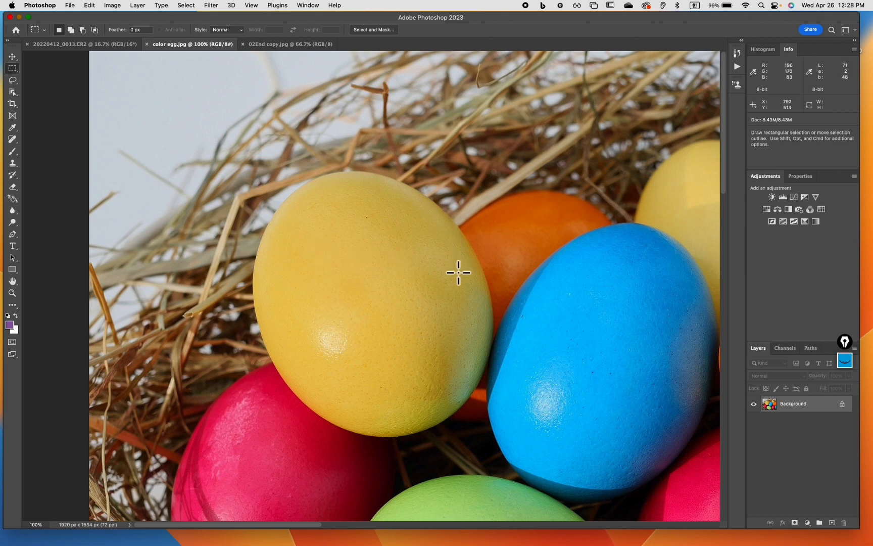
pyautogui.press('space')
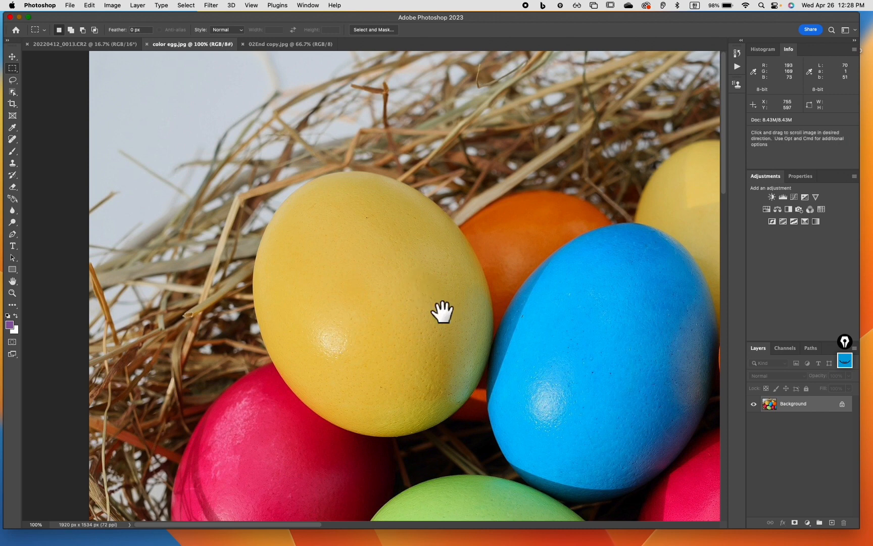
pyautogui.moveTo(665, 475); pyautogui.dragTo(531, 303)
pyautogui.moveTo(444, 468); pyautogui.dragTo(414, 438)
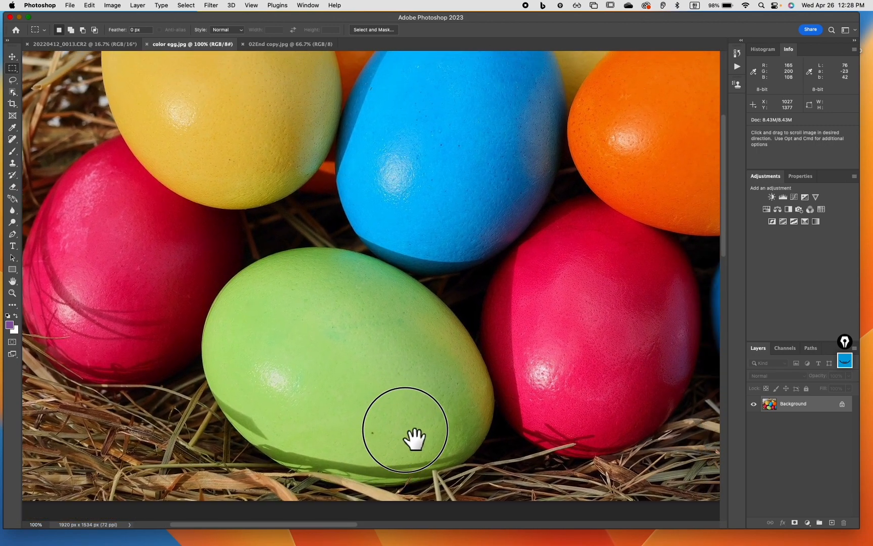
pyautogui.moveTo(616, 378); pyautogui.dragTo(551, 445)
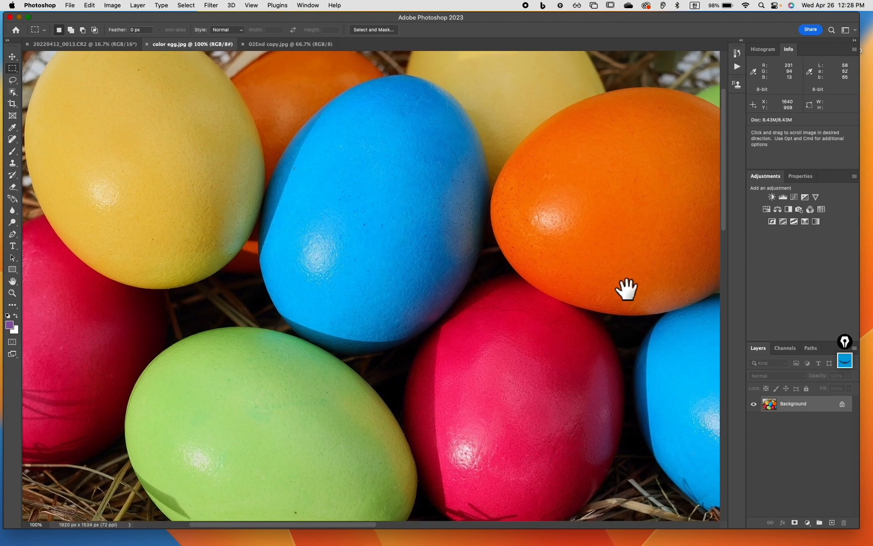
pyautogui.moveTo(626, 289); pyautogui.dragTo(501, 427)
pyautogui.moveTo(557, 328); pyautogui.dragTo(678, 358)
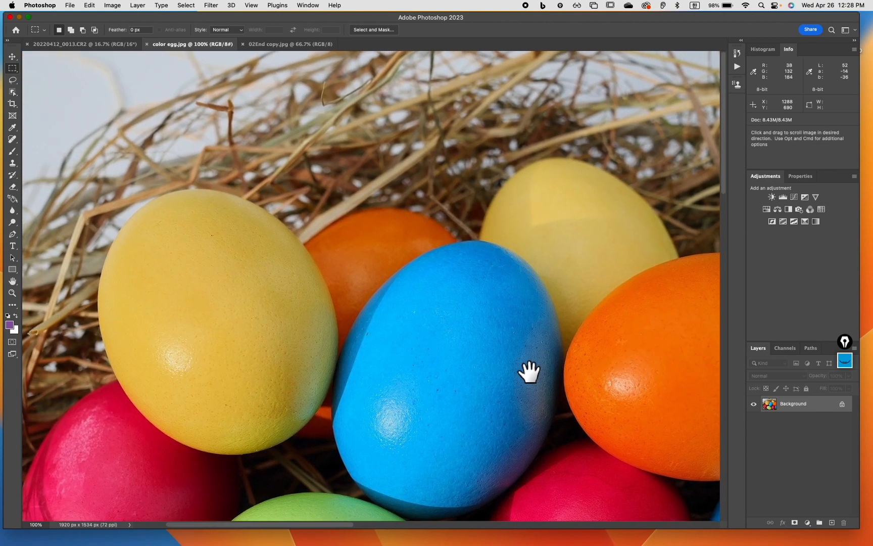
pyautogui.moveTo(472, 376); pyautogui.dragTo(548, 384)
pyautogui.click(433, 334)
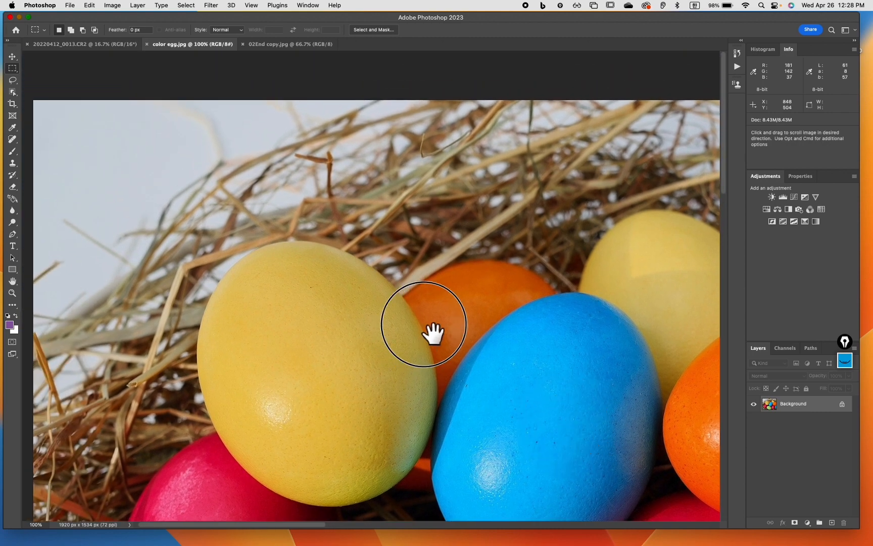
pyautogui.moveTo(434, 333); pyautogui.dragTo(456, 268)
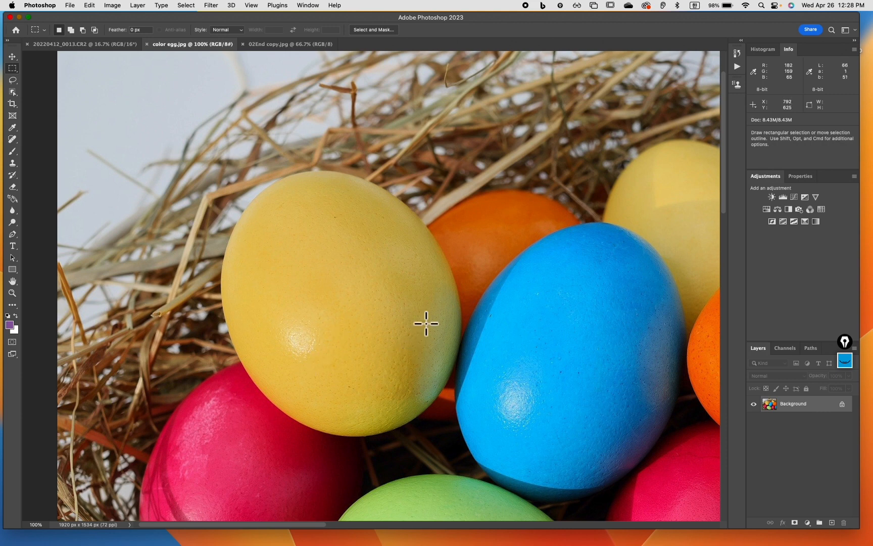
# Fit color egg.jpg to the screen, return it to 100%, and enlarge the view stepwise to 300%.
pyautogui.press('super')
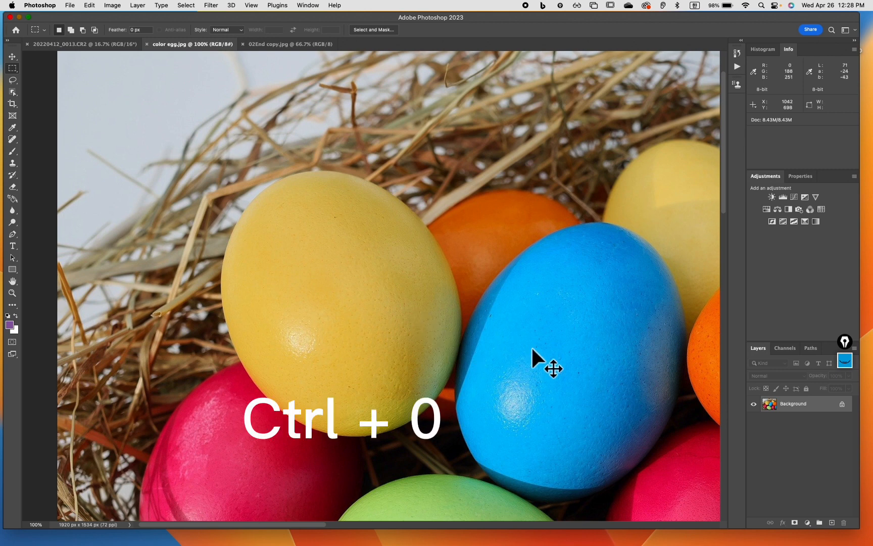
pyautogui.press('super+0')
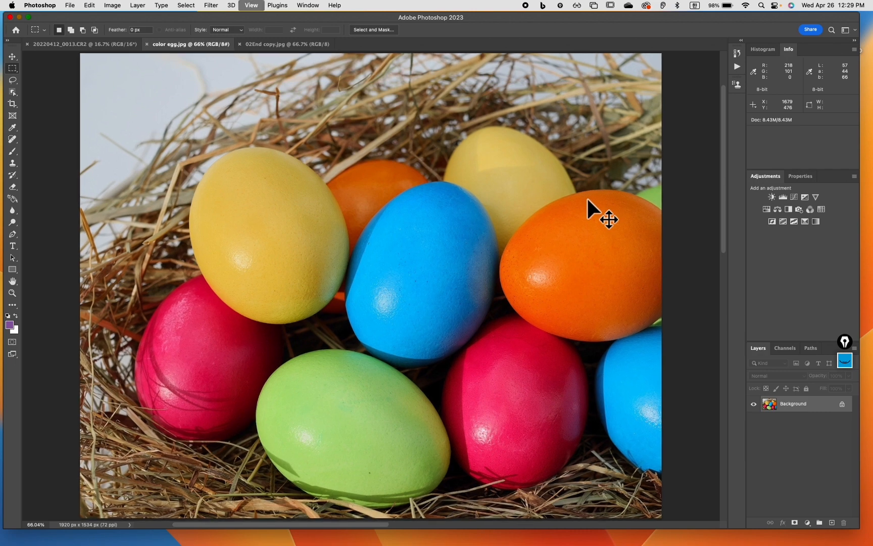
pyautogui.press('super+1')
pyautogui.press('super+equal')
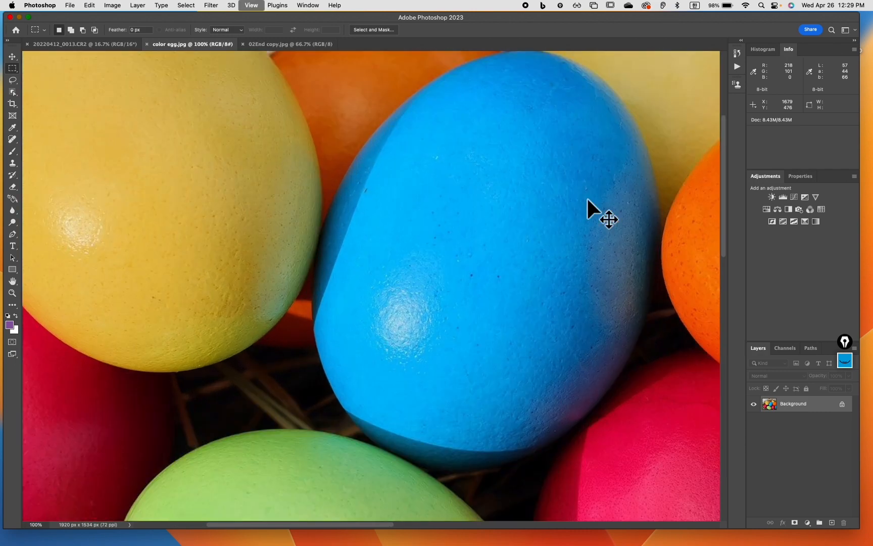
pyautogui.press('super+equal')
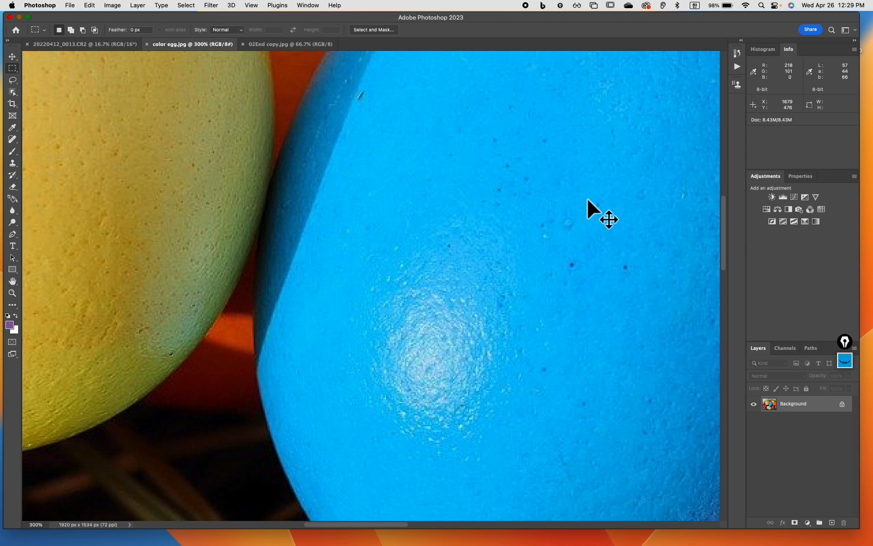
# Zoom out of color egg.jpg stepwise from 300% to 50%, and settle the view at 66.7%.
pyautogui.press('super+minus')
pyautogui.press('super+minus')
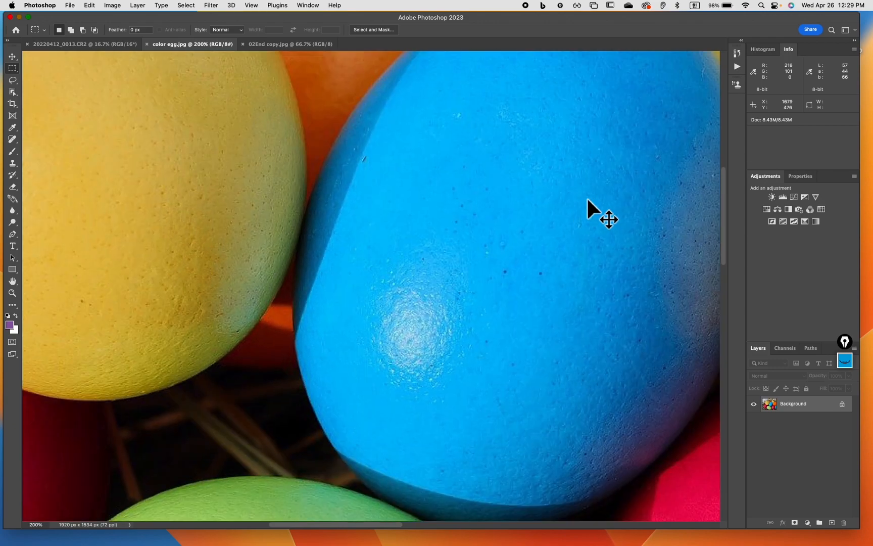
pyautogui.press('super+minus')
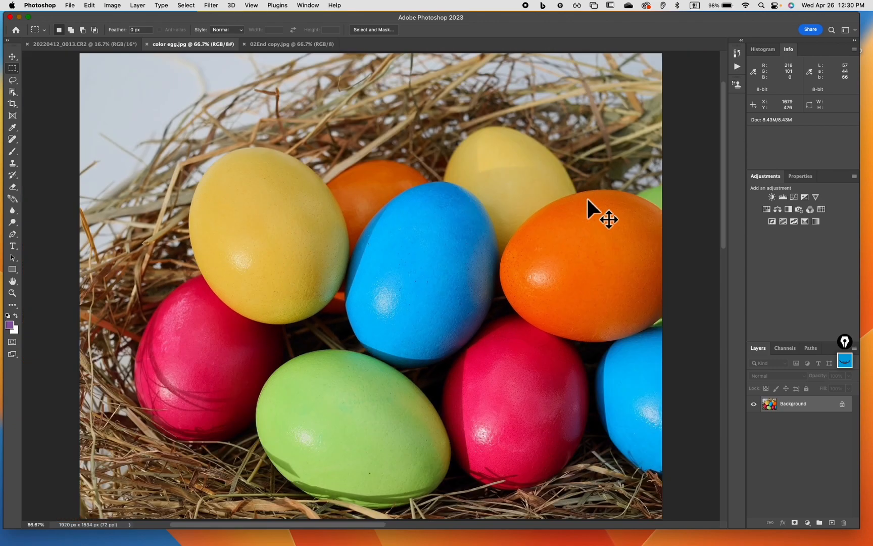
pyautogui.press('super+minus')
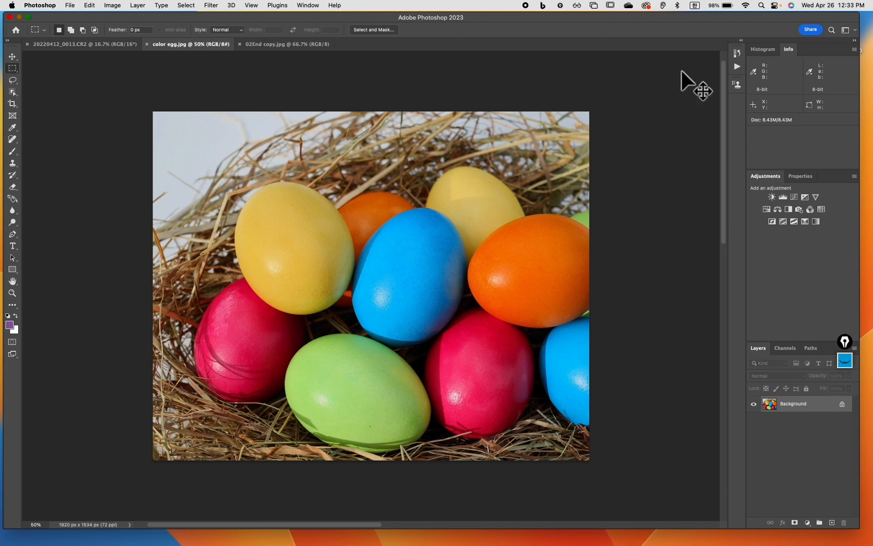
pyautogui.press('super+equal')
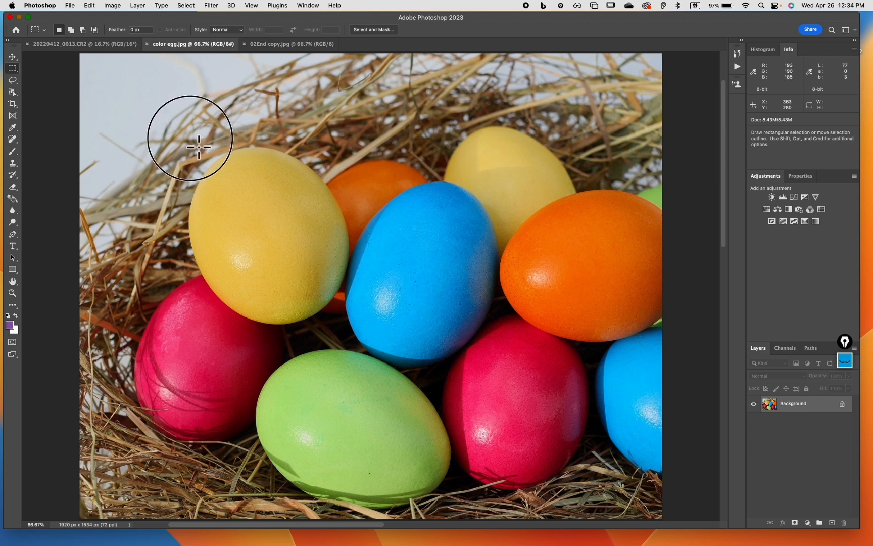
# Draw a rectangular selection about 535 × 638 px around the large yellow egg and move its outline onto the central blue egg.
pyautogui.moveTo(190, 138); pyautogui.dragTo(360, 340)
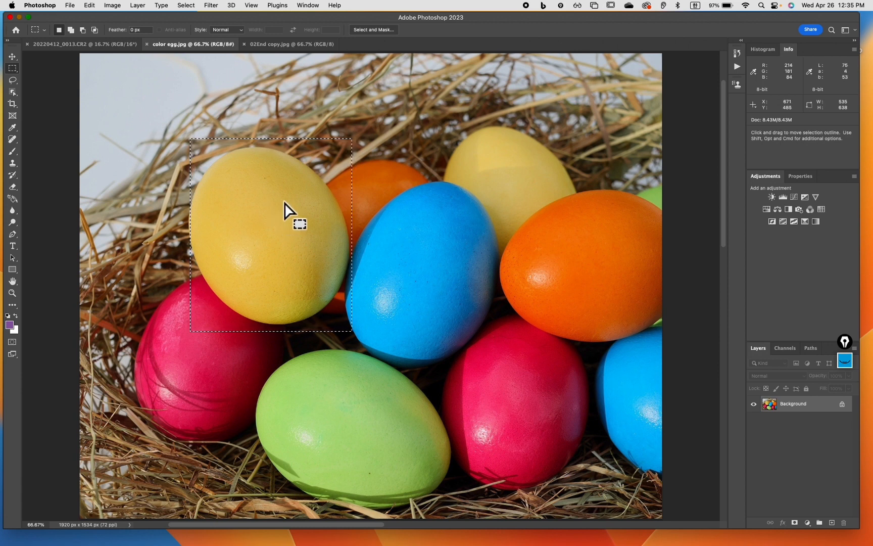
pyautogui.moveTo(283, 201); pyautogui.dragTo(437, 243)
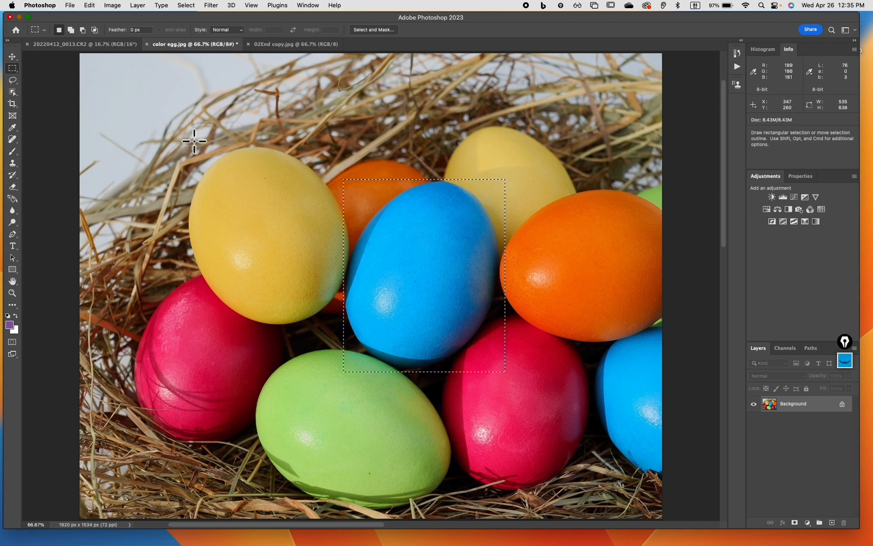
# Draw replacement rectangular selections around the large yellow egg, the rear yellow egg and the large yellow egg again, and deselect.
pyautogui.moveTo(194, 141); pyautogui.dragTo(197, 140)
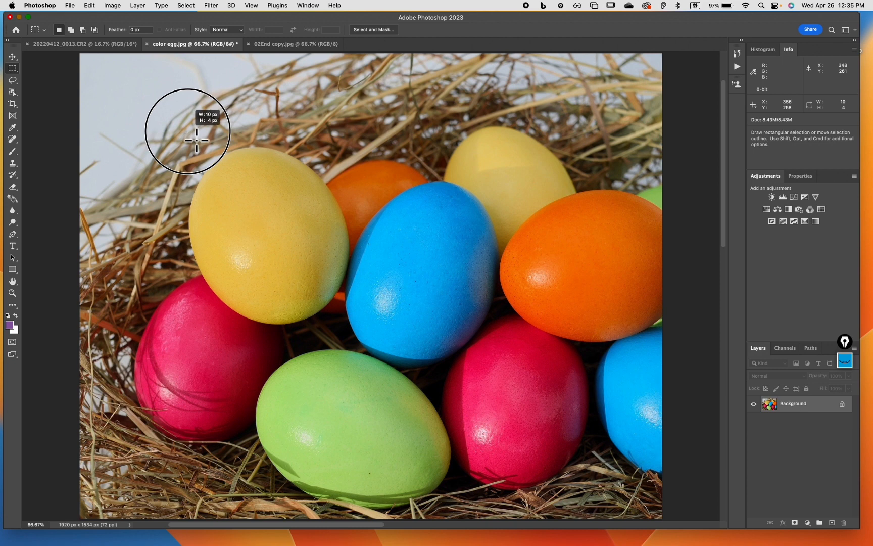
pyautogui.moveTo(196, 140); pyautogui.dragTo(367, 352)
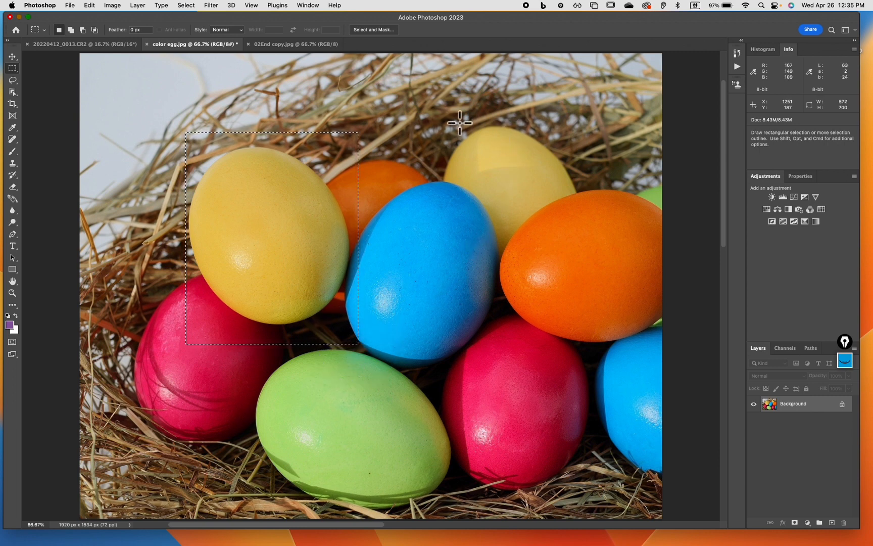
pyautogui.moveTo(432, 115); pyautogui.dragTo(596, 287)
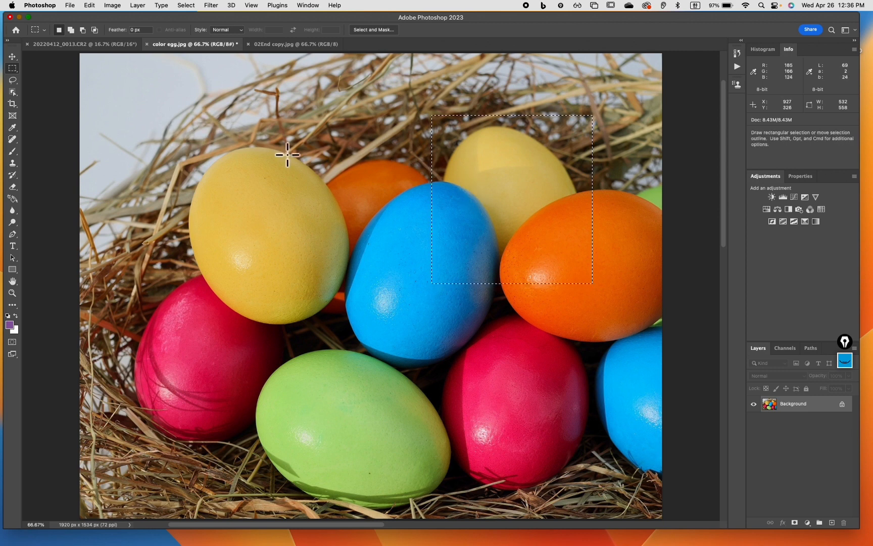
pyautogui.moveTo(169, 120); pyautogui.dragTo(334, 389)
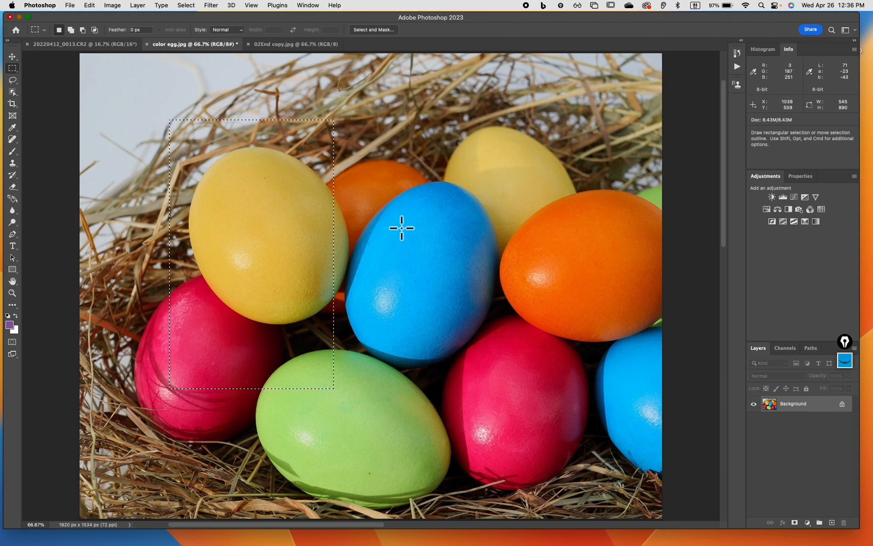
pyautogui.click(382, 149)
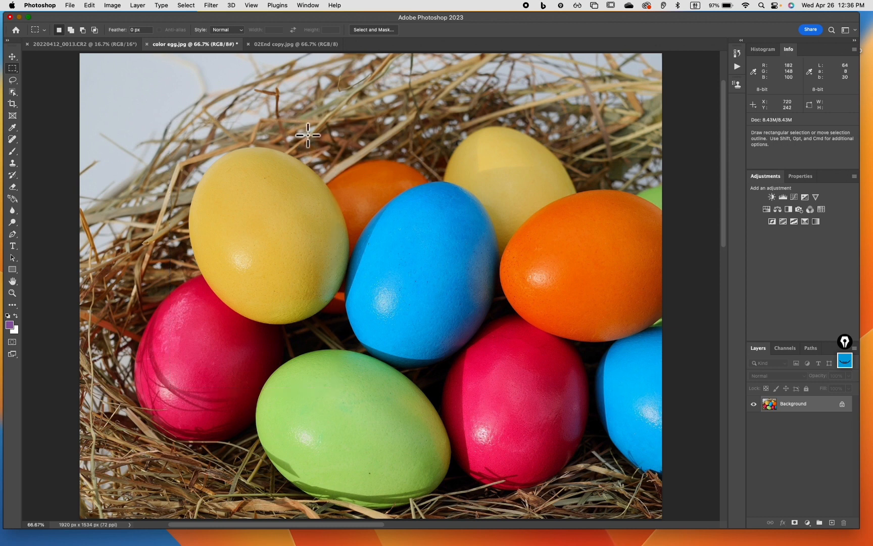
# Draw a rectangular selection constrained to a square of about 705 px around the central blue egg.
pyautogui.press('shift')
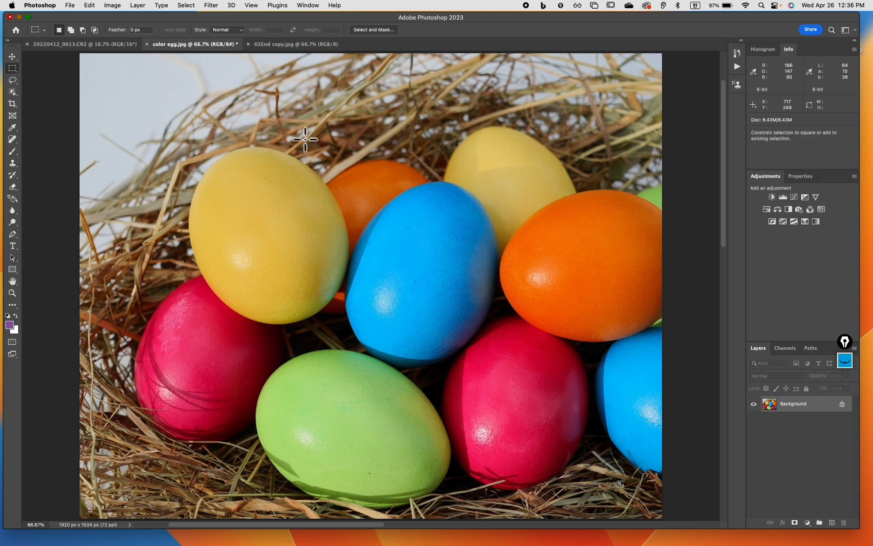
pyautogui.moveTo(294, 131); pyautogui.dragTo(515, 419)
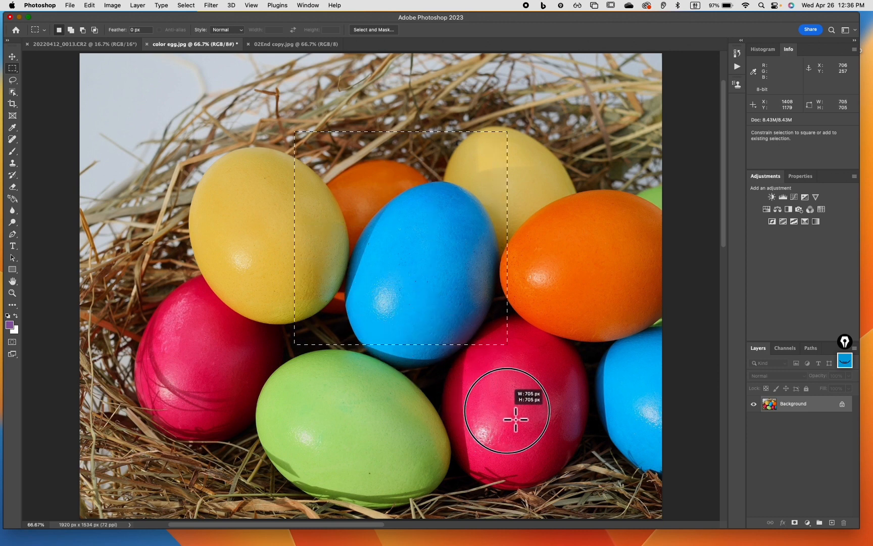
pyautogui.moveTo(516, 419); pyautogui.dragTo(516, 418)
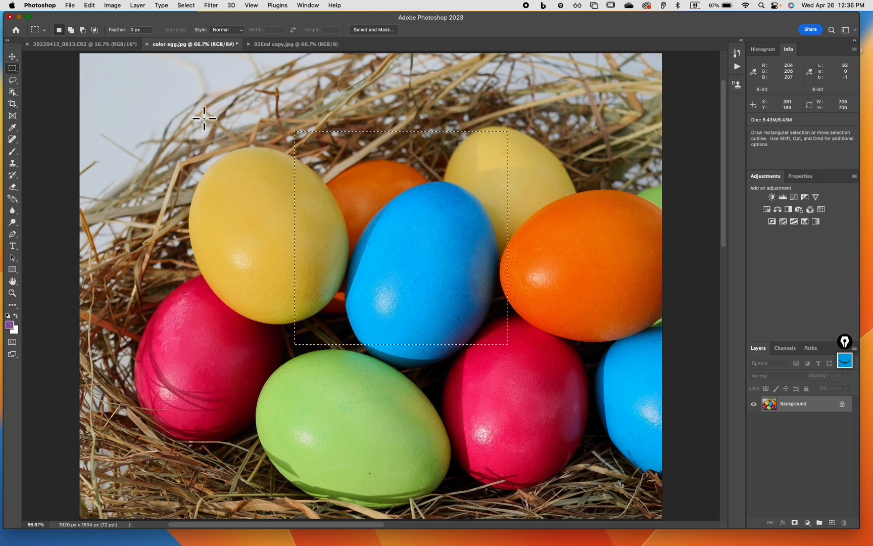
# Try to add a rectangle about 445 × 601 px over the large yellow egg to the square selection, and deselect.
pyautogui.press('shift')
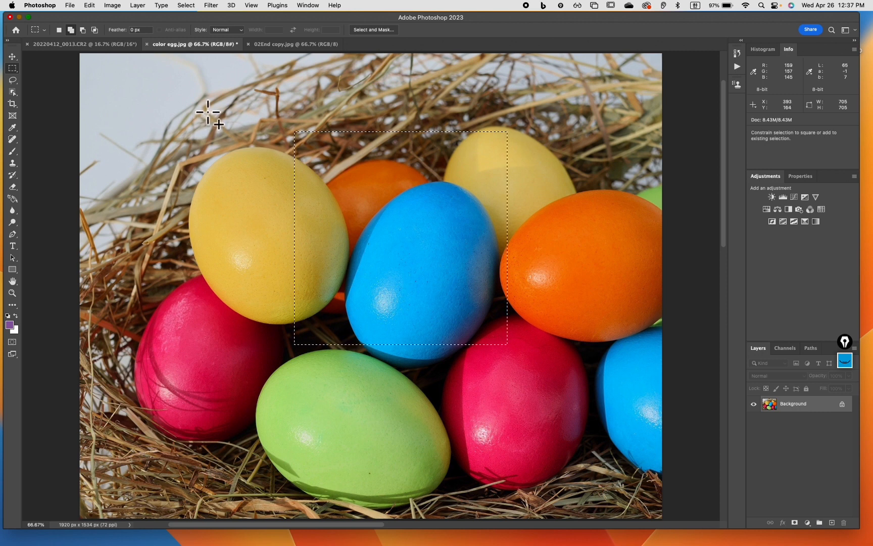
pyautogui.moveTo(207, 111); pyautogui.dragTo(343, 290)
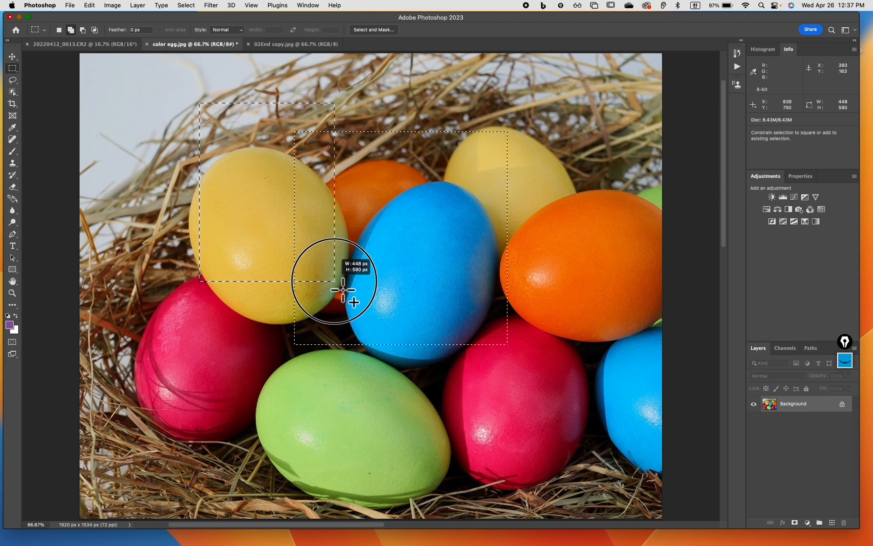
pyautogui.moveTo(343, 289); pyautogui.dragTo(342, 293)
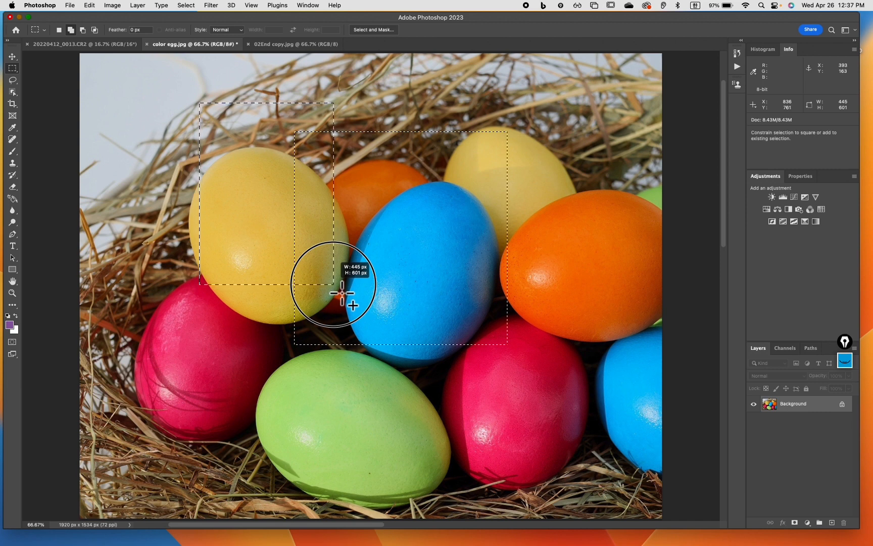
pyautogui.moveTo(342, 293); pyautogui.dragTo(342, 293)
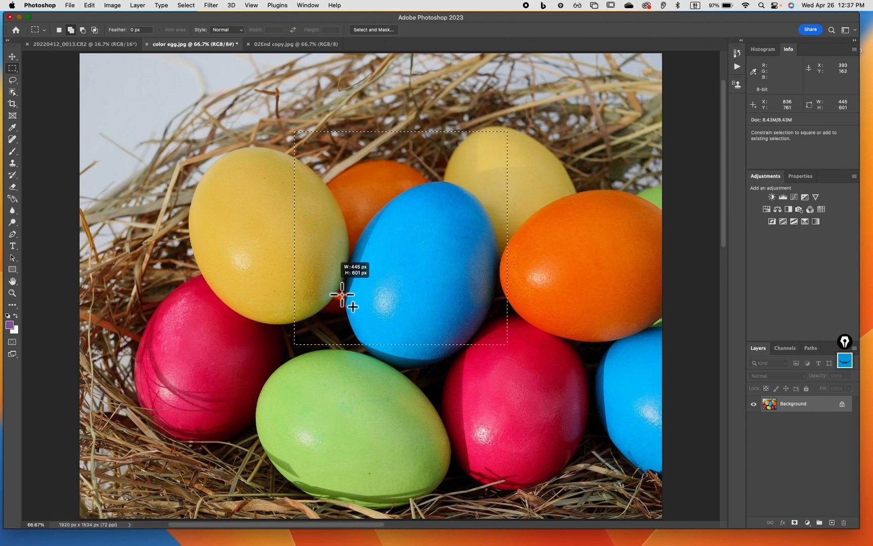
pyautogui.click(153, 189)
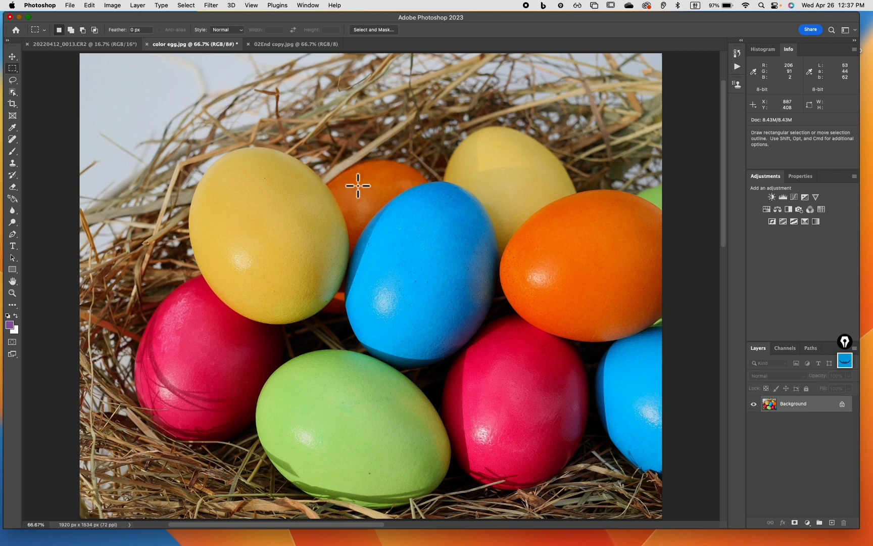
# Draw a new constrained square selection of about 641 px around the central blue egg.
pyautogui.press('shift')
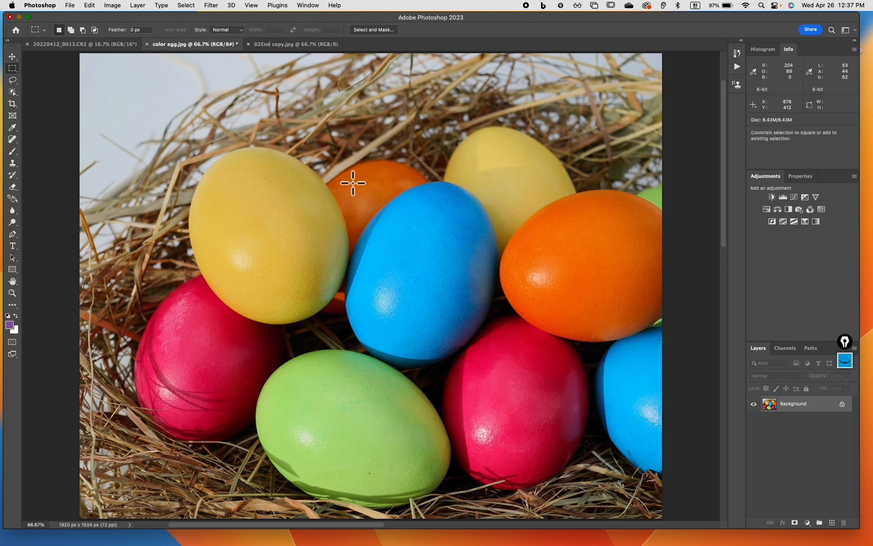
pyautogui.moveTo(342, 171); pyautogui.dragTo(521, 356)
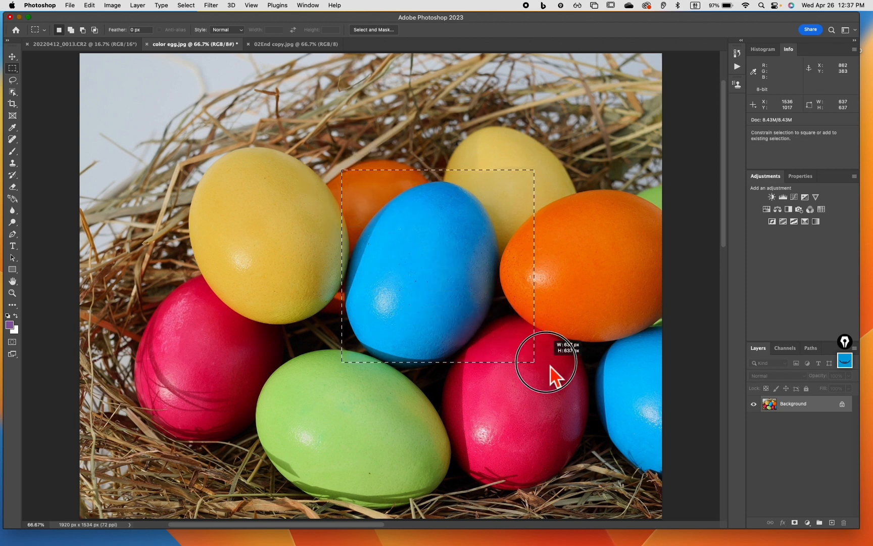
pyautogui.moveTo(550, 366); pyautogui.dragTo(551, 367)
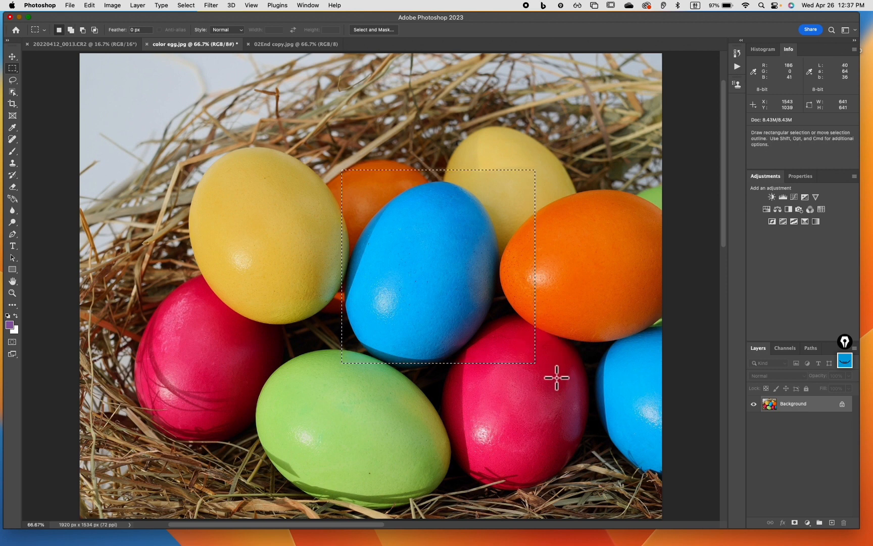
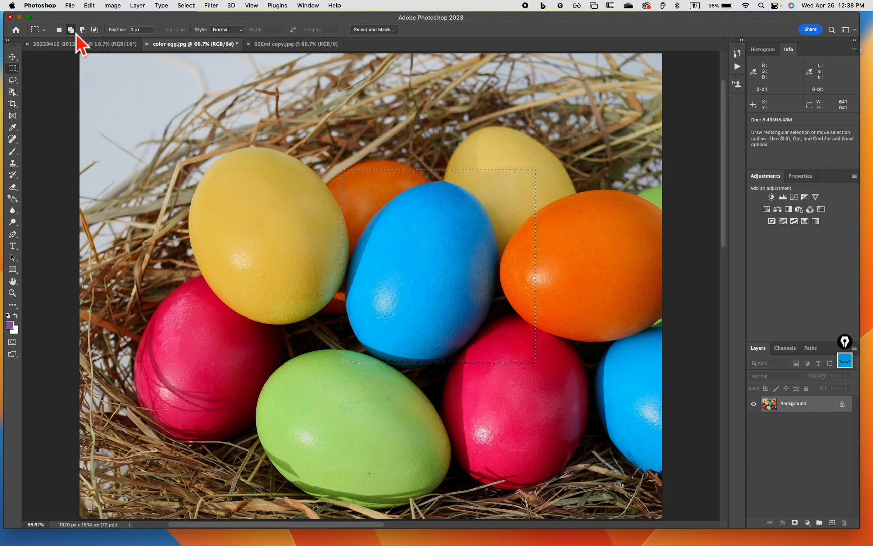
# Add a rectangle overlapping the upper-left corner of the square selection, and undo that addition.
pyautogui.moveTo(297, 120); pyautogui.dragTo(389, 236)
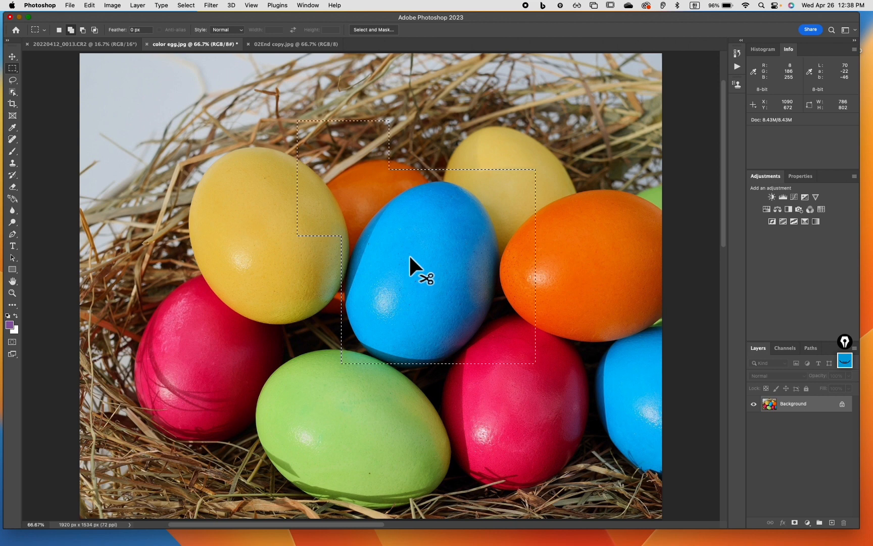
pyautogui.press('super+z')
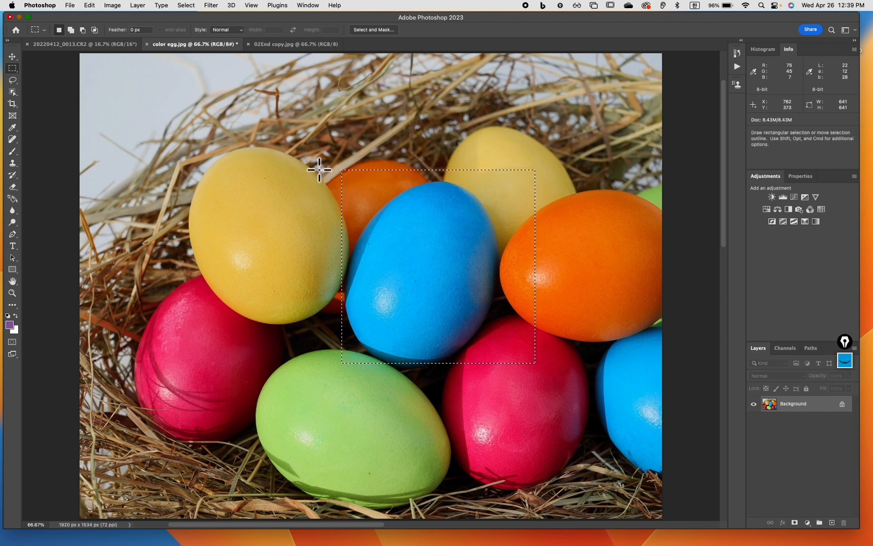
# Extend the blue egg's square selection with one rectangle to its upper left and another to its lower left, and deselect everything.
pyautogui.press('shift')
pyautogui.press('shift')
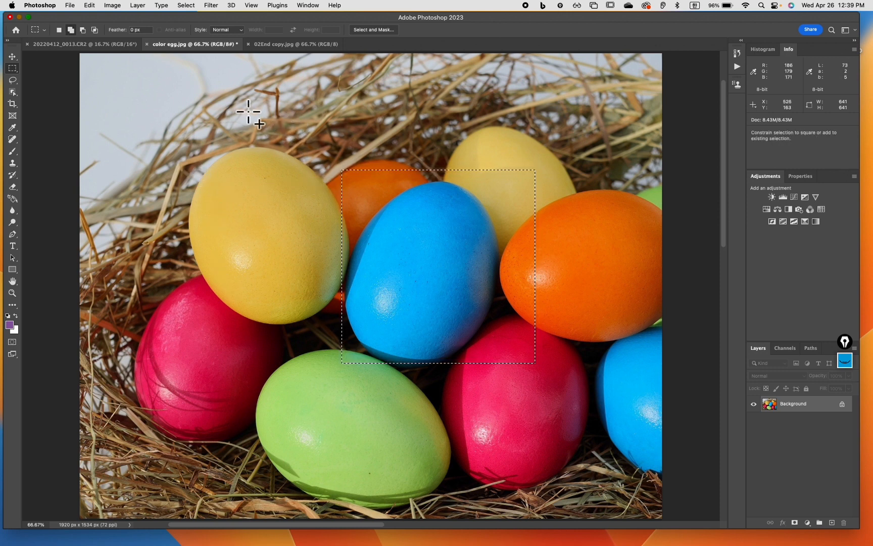
pyautogui.moveTo(275, 118); pyautogui.dragTo(276, 142)
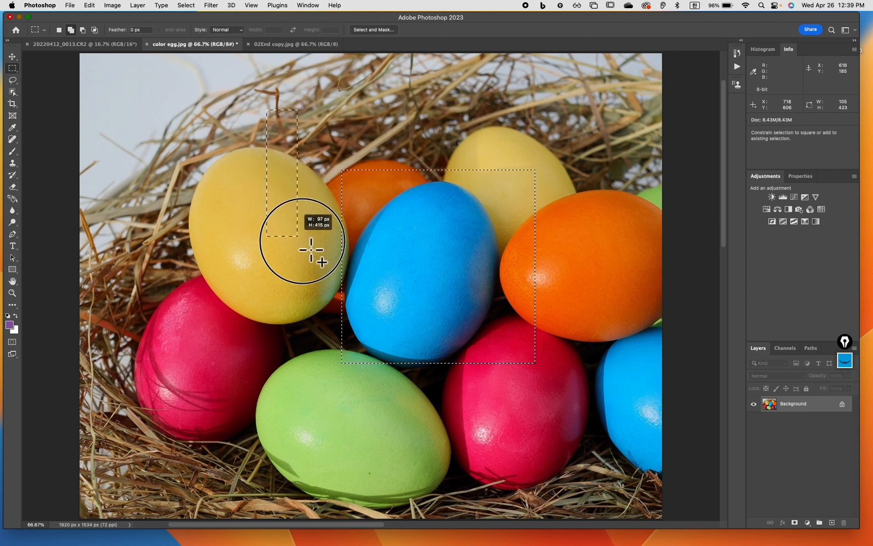
pyautogui.moveTo(312, 250); pyautogui.dragTo(385, 285)
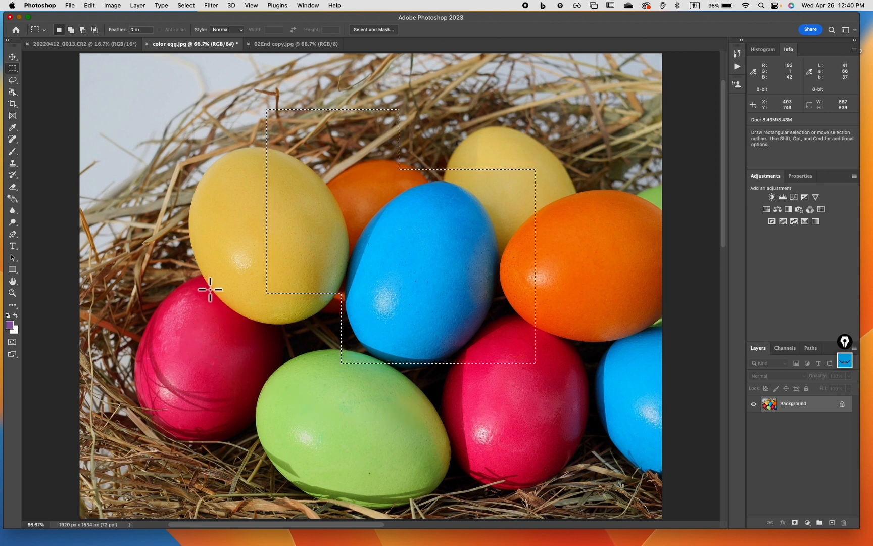
pyautogui.press('shift')
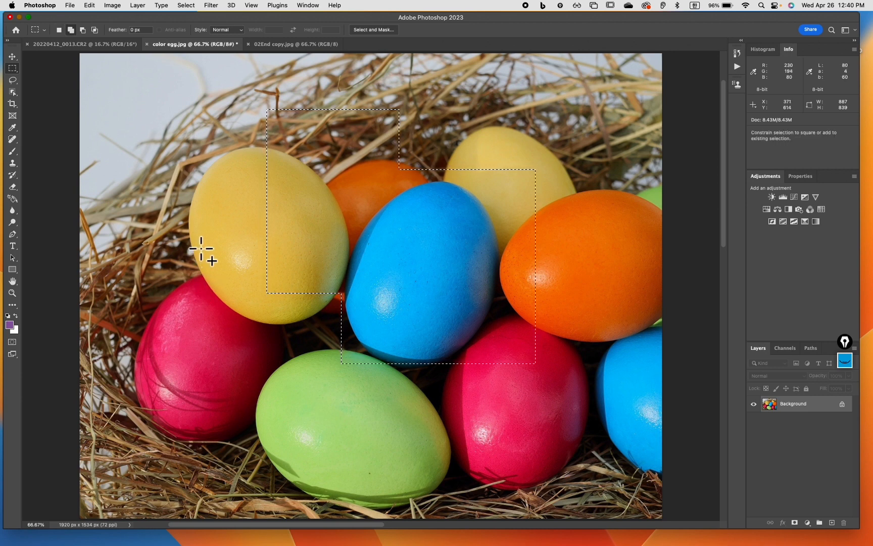
pyautogui.moveTo(193, 239); pyautogui.dragTo(453, 442)
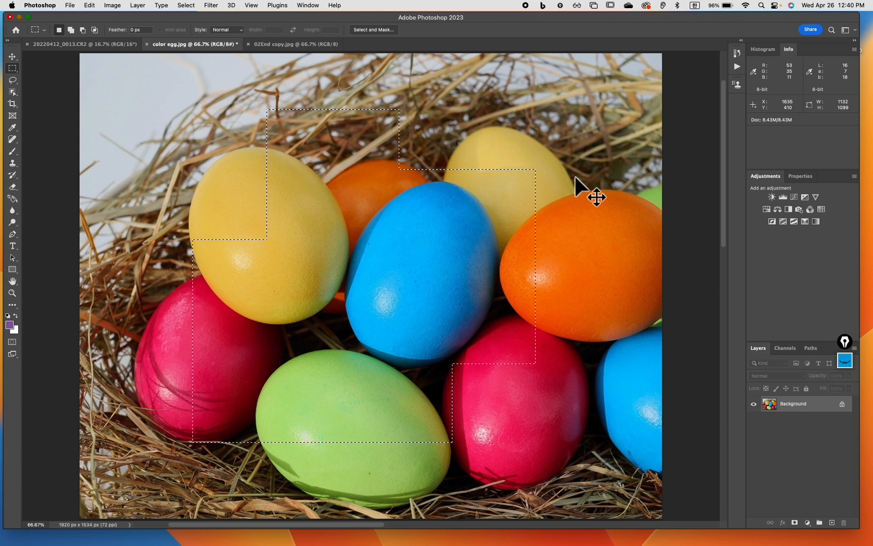
pyautogui.press('super+d')
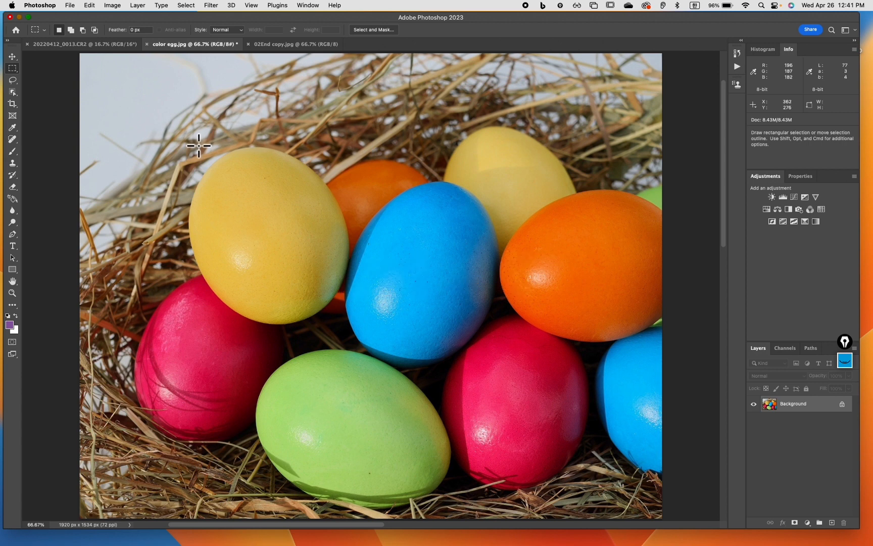
# Draw elliptical selections around the large yellow egg and the blue egg, ending with one about 508 × 653 px around the large yellow egg.
pyautogui.rightClick(13, 69)
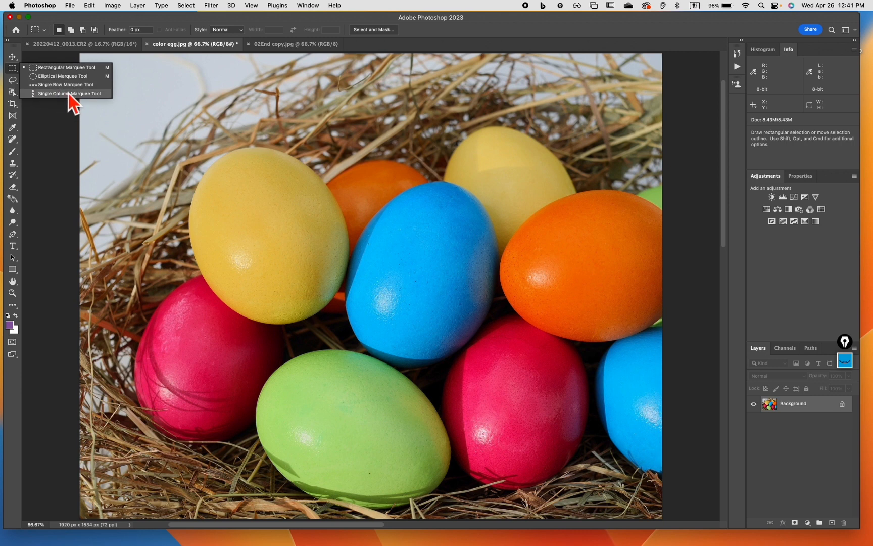
pyautogui.click(45, 79)
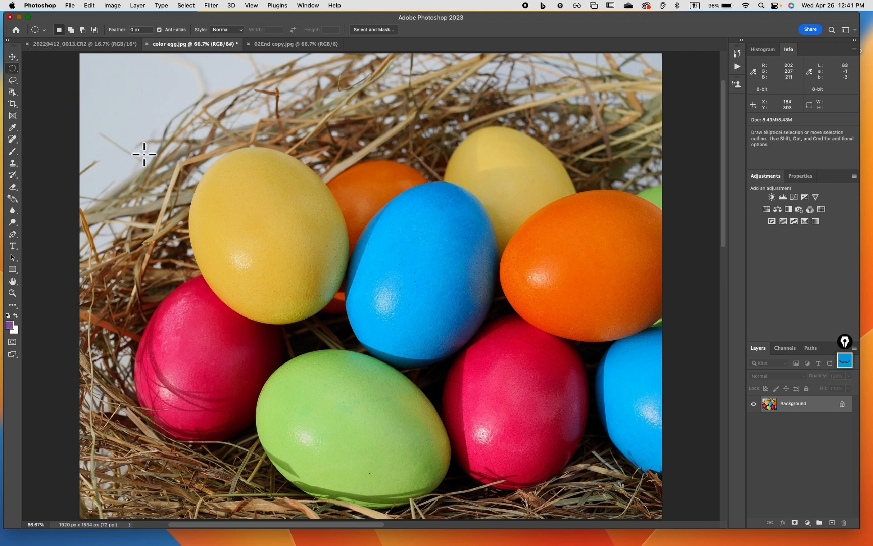
pyautogui.moveTo(197, 153); pyautogui.dragTo(351, 332)
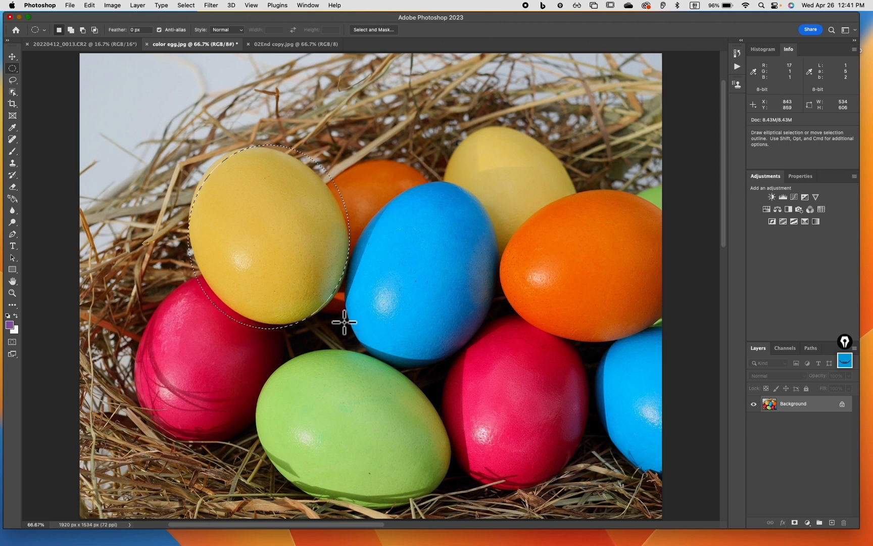
pyautogui.moveTo(395, 157); pyautogui.dragTo(552, 364)
pyautogui.moveTo(201, 140); pyautogui.dragTo(347, 342)
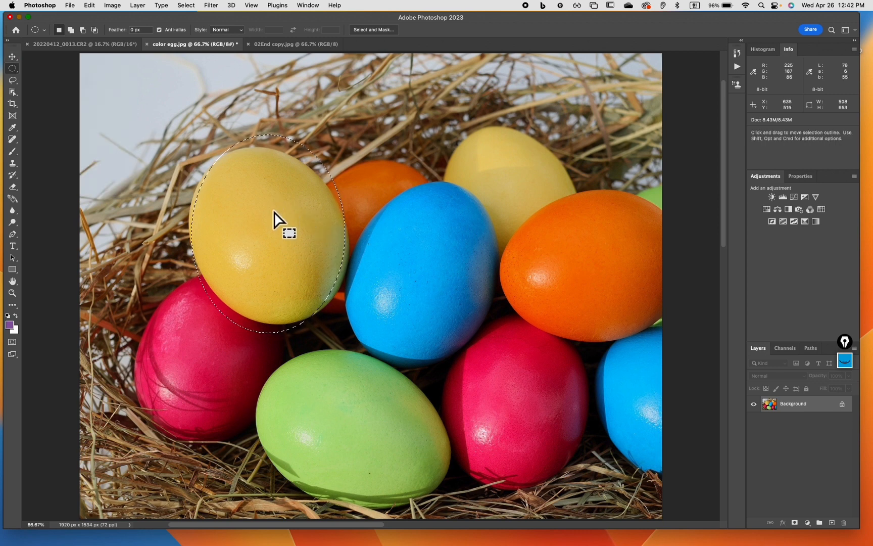
# Move the selected large yellow egg's pixels over the blue egg on the Background layer, and undo the move.
pyautogui.click(13, 56)
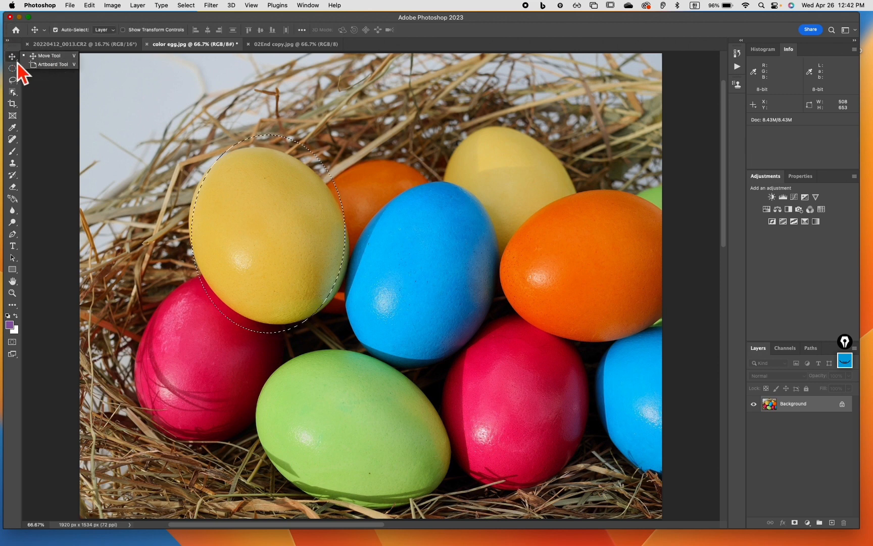
pyautogui.click(47, 54)
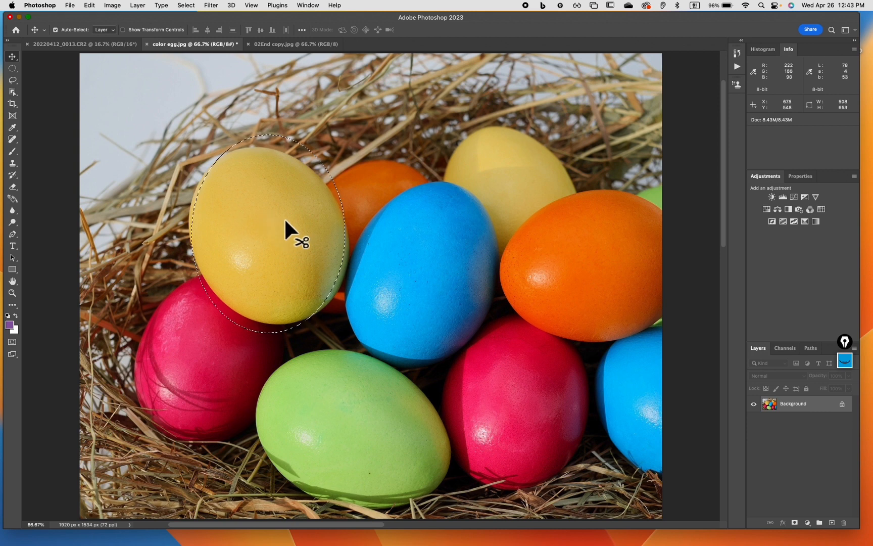
pyautogui.moveTo(286, 221); pyautogui.dragTo(450, 180)
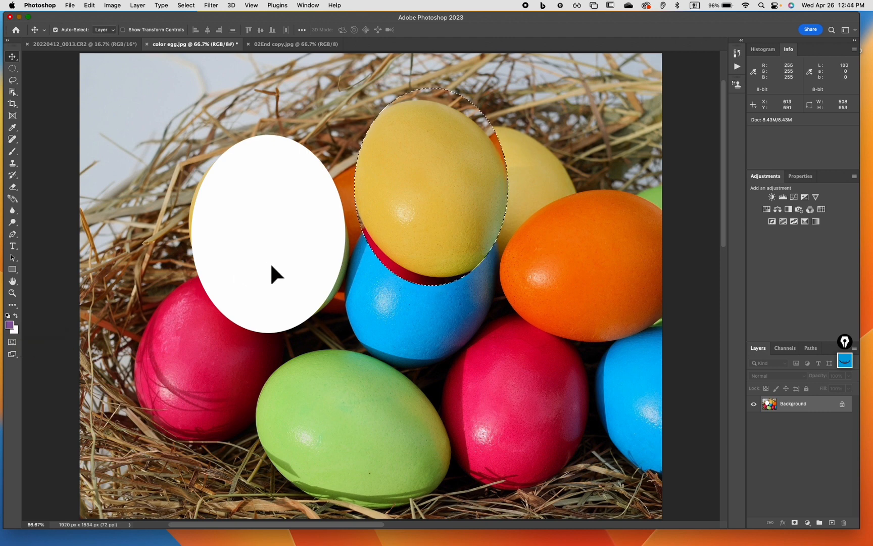
pyautogui.press('super+z')
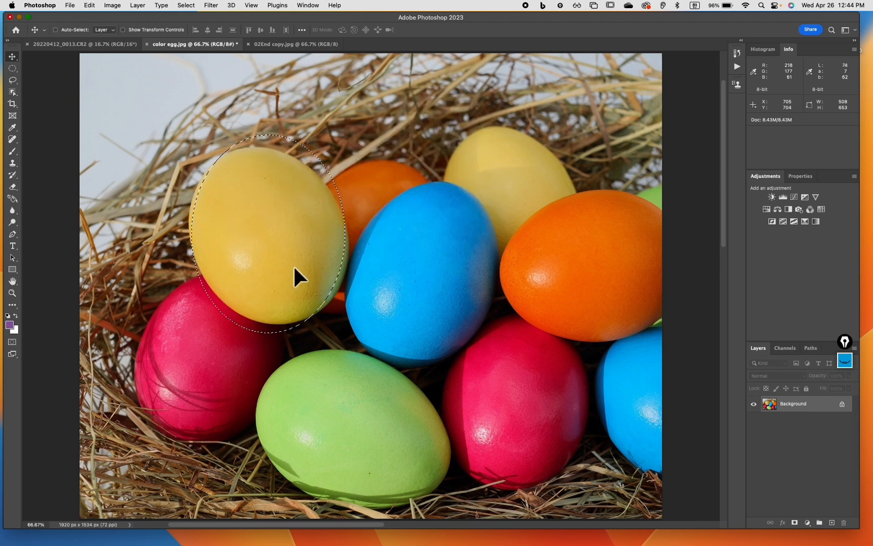
pyautogui.press('super+z')
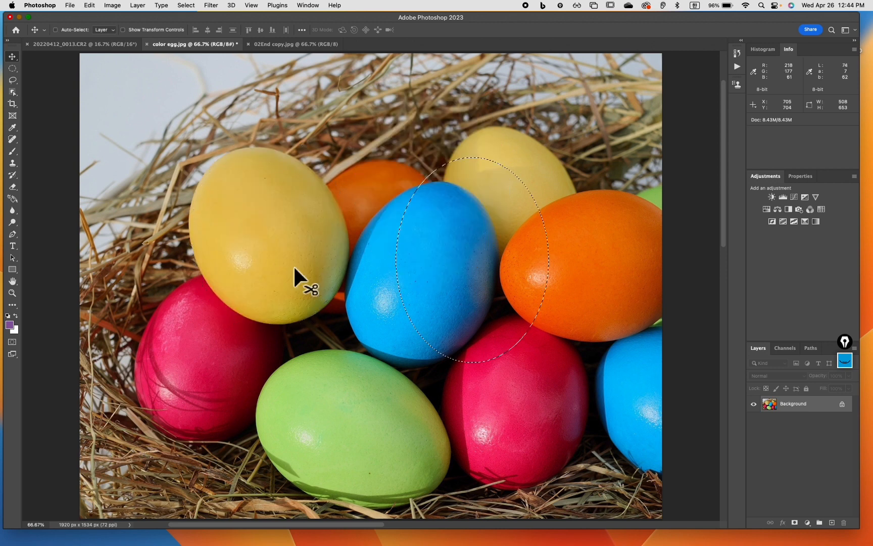
# Clear the selection and duplicate the whole Background layer.
pyautogui.press('super+d')
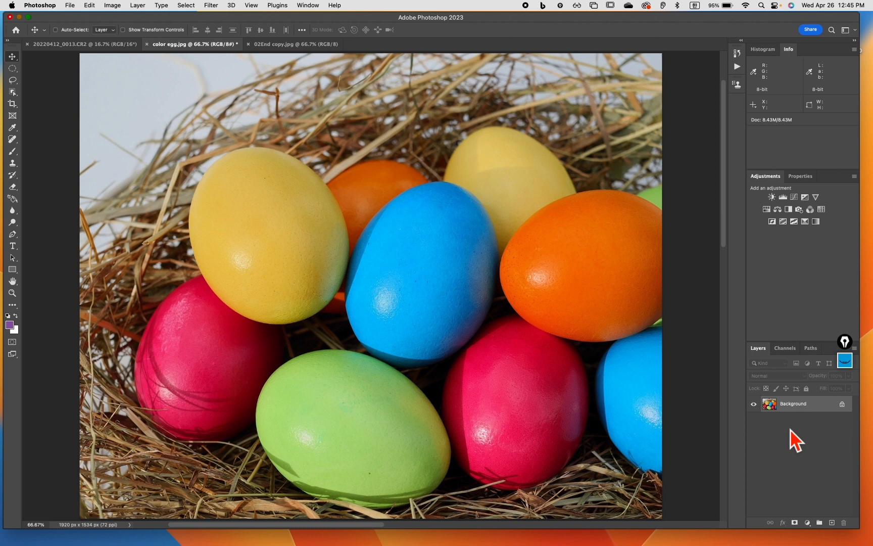
pyautogui.press('super+j')
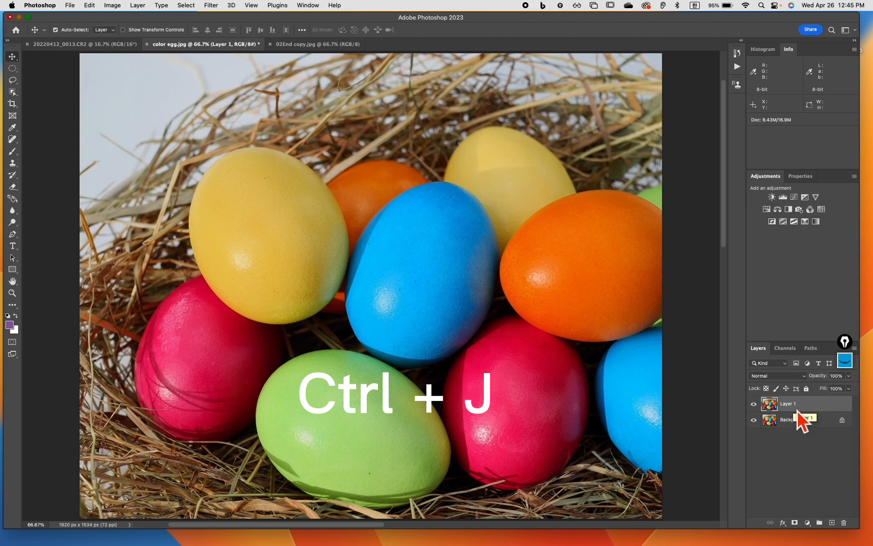
pyautogui.press('ctrl')
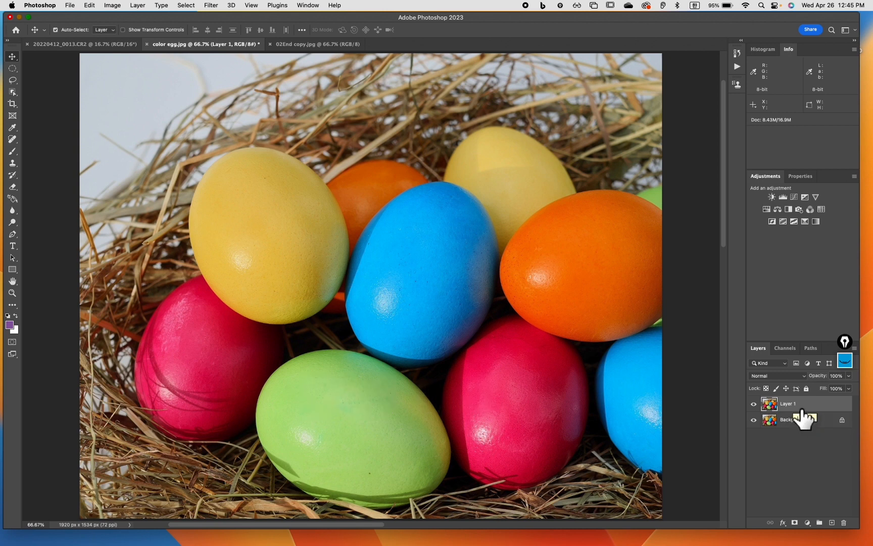
pyautogui.hotkey('ctrl', 'z')
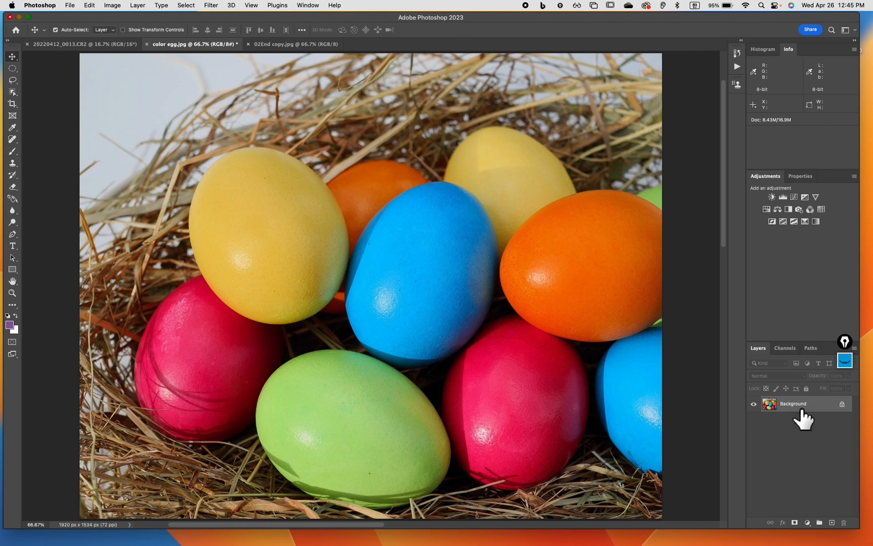
pyautogui.moveTo(801, 410); pyautogui.dragTo(793, 407)
pyautogui.hotkey('ctrl', 'j')
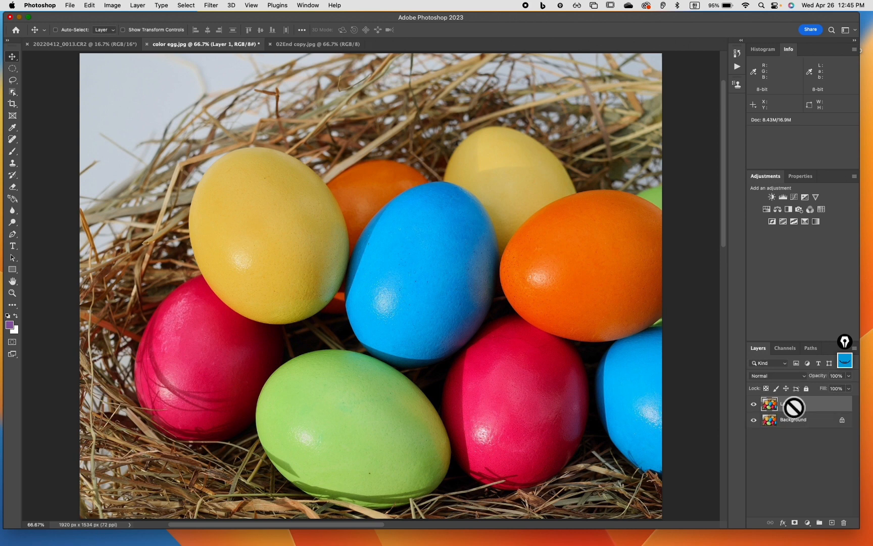
pyautogui.moveTo(794, 407); pyautogui.dragTo(796, 419)
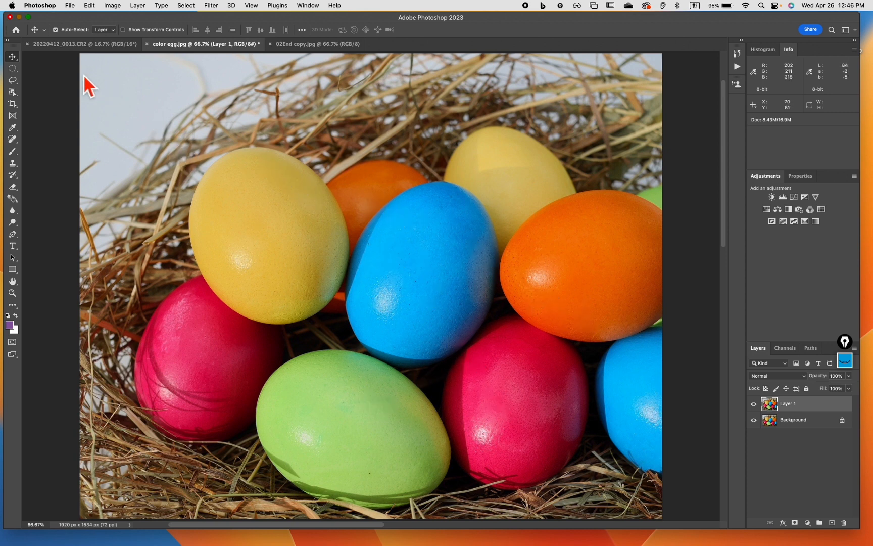
# Draw an elliptical selection about 535 × 621 px around the large yellow egg and move its pixels on Layer 1 over the blue egg.
pyautogui.click(17, 69)
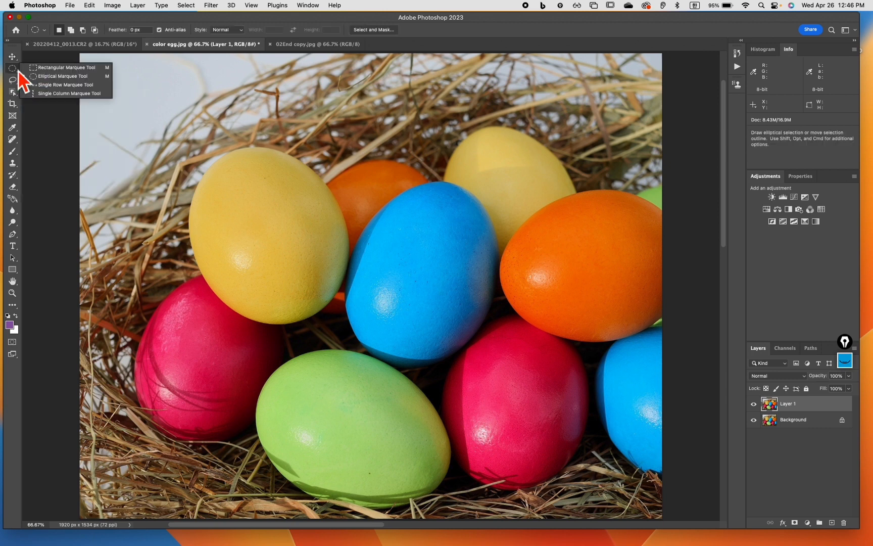
pyautogui.click(47, 77)
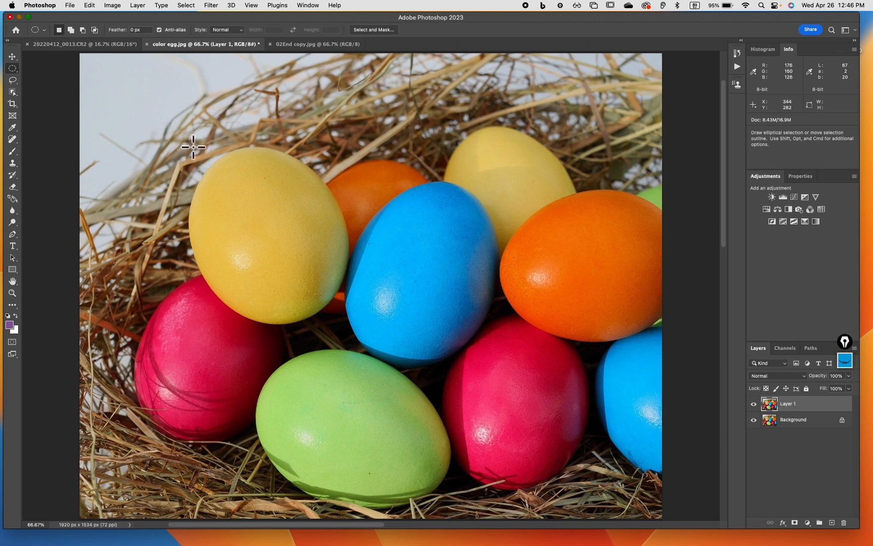
pyautogui.moveTo(186, 140); pyautogui.dragTo(348, 329)
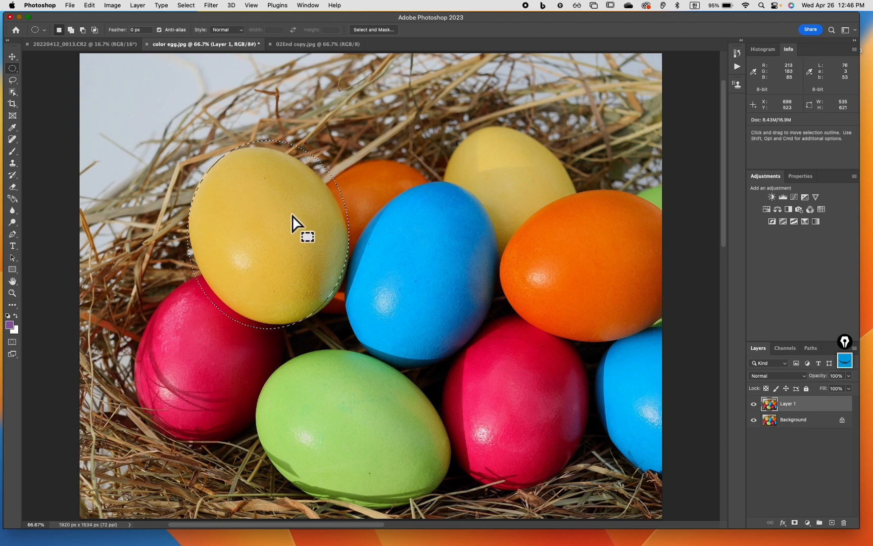
pyautogui.click(13, 57)
pyautogui.moveTo(279, 217); pyautogui.dragTo(492, 186)
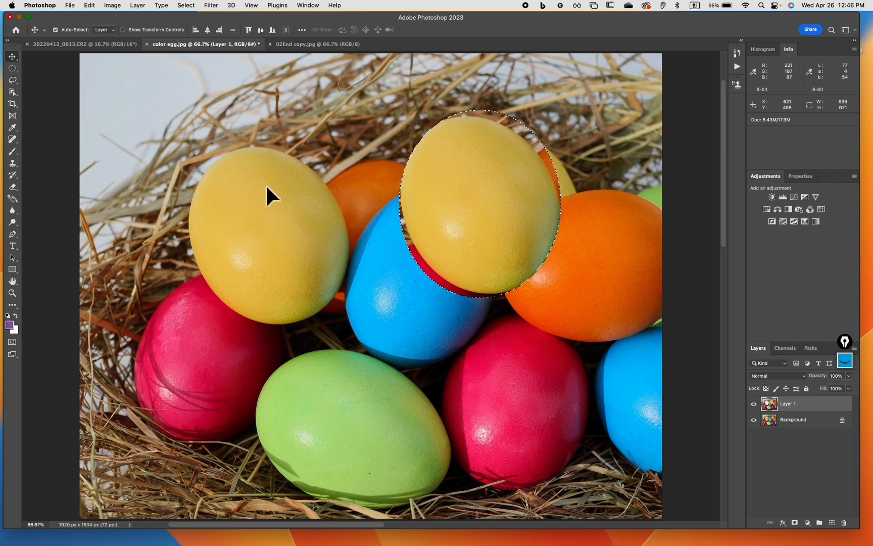
# Hide and show the Background layer repeatedly to examine the area of Layer 1 from which the yellow egg was moved.
pyautogui.click(803, 423)
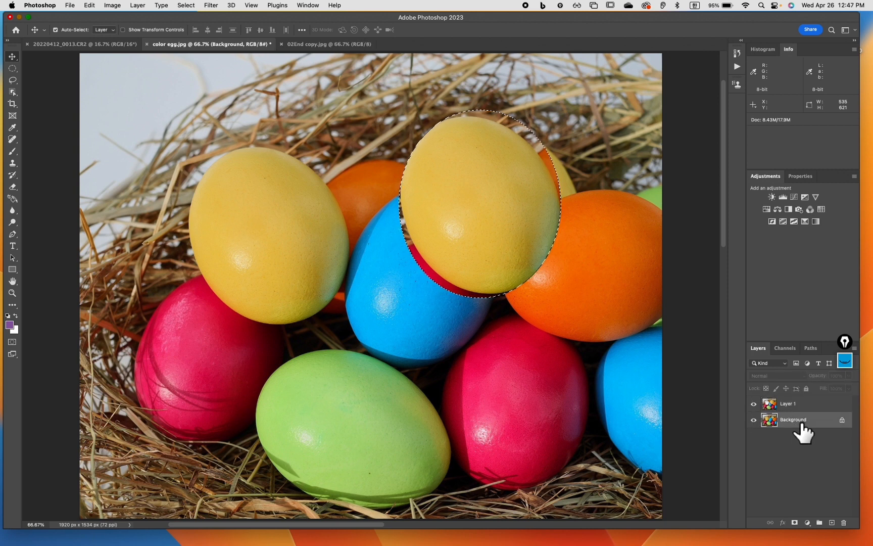
pyautogui.click(758, 425)
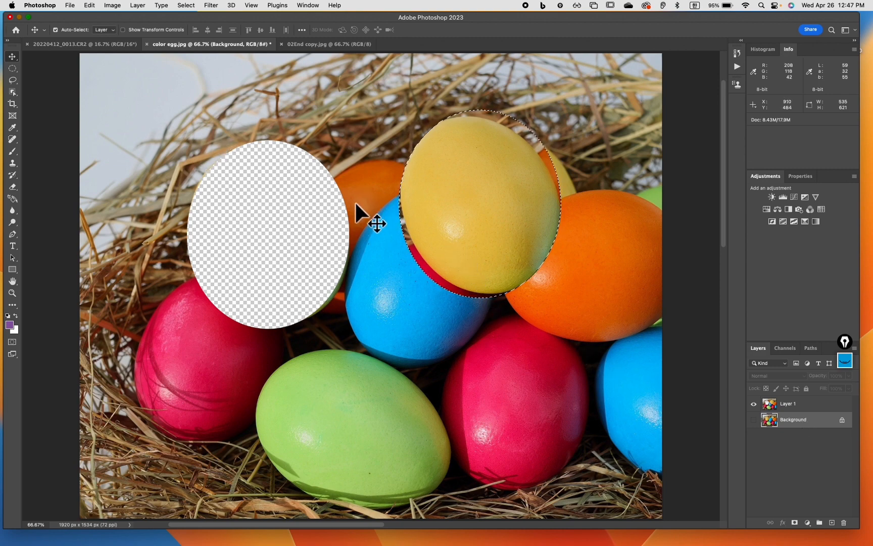
pyautogui.click(753, 420)
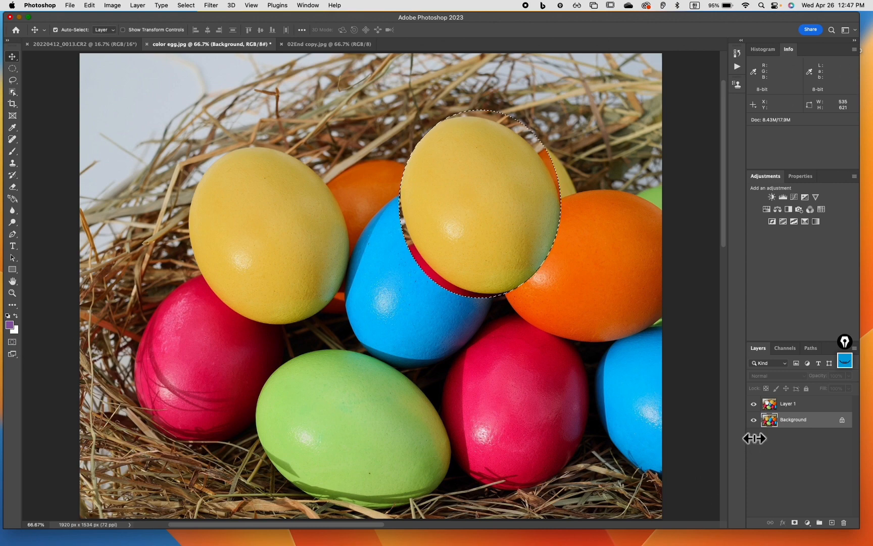
pyautogui.click(753, 420)
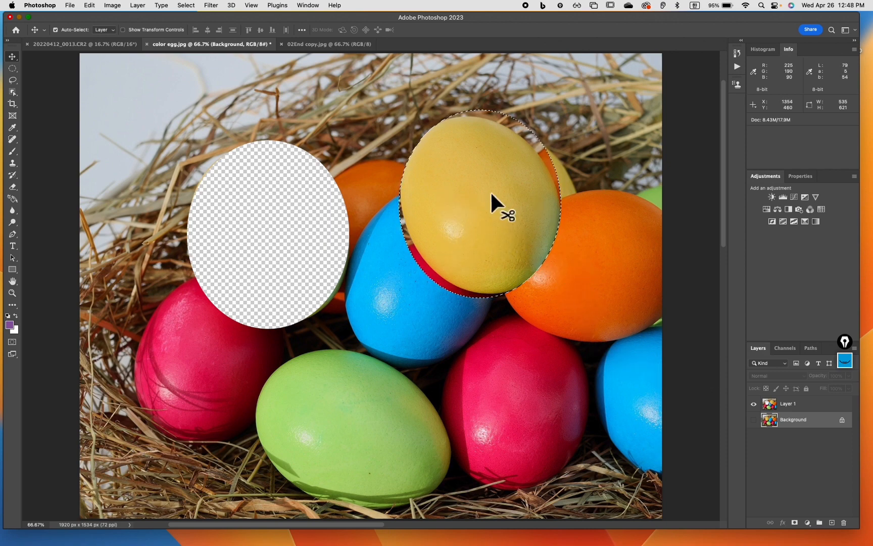
pyautogui.press('super+comma')
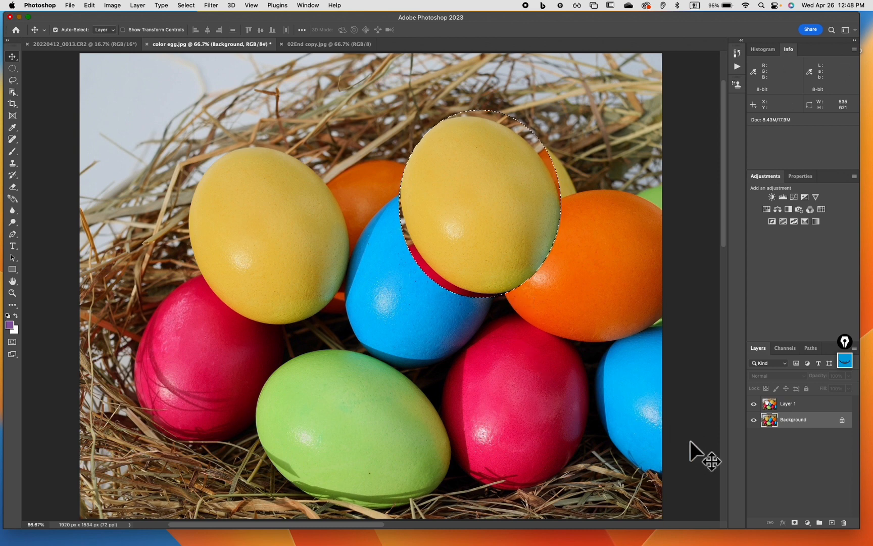
# Delete Layer 1, leaving only the Background layer.
pyautogui.click(806, 407)
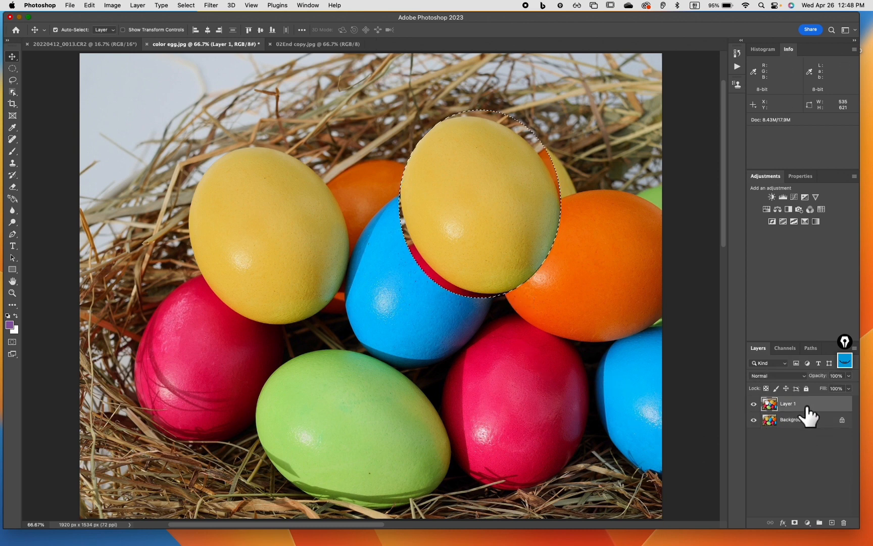
pyautogui.moveTo(816, 407)
pyautogui.mouseDown()
pyautogui.moveTo(825, 416)
pyautogui.moveTo(822, 408)
pyautogui.mouseUp()
pyautogui.click(810, 405)
pyautogui.moveTo(810, 405); pyautogui.dragTo(843, 522)
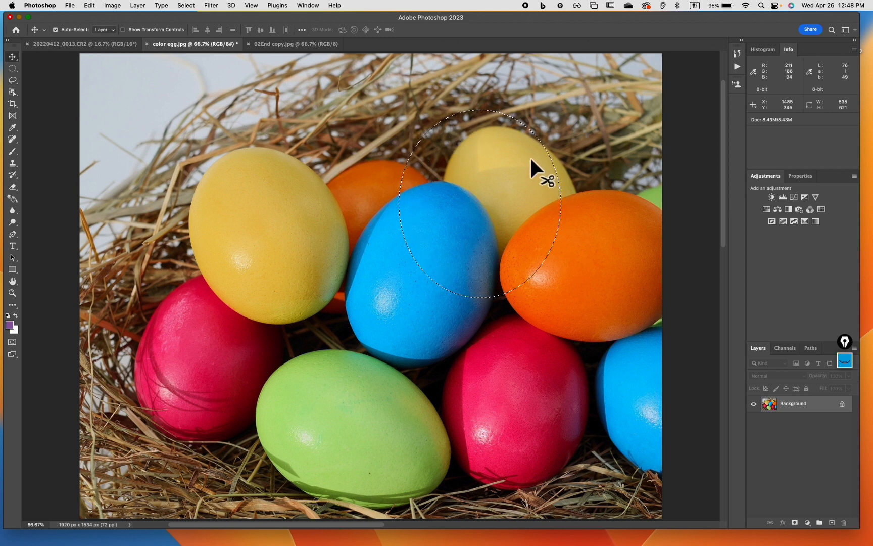
# Clear the elliptical selection and try to move the Background layer, cancelling its conversion to a normal layer.
pyautogui.press('super+d')
pyautogui.press('super')
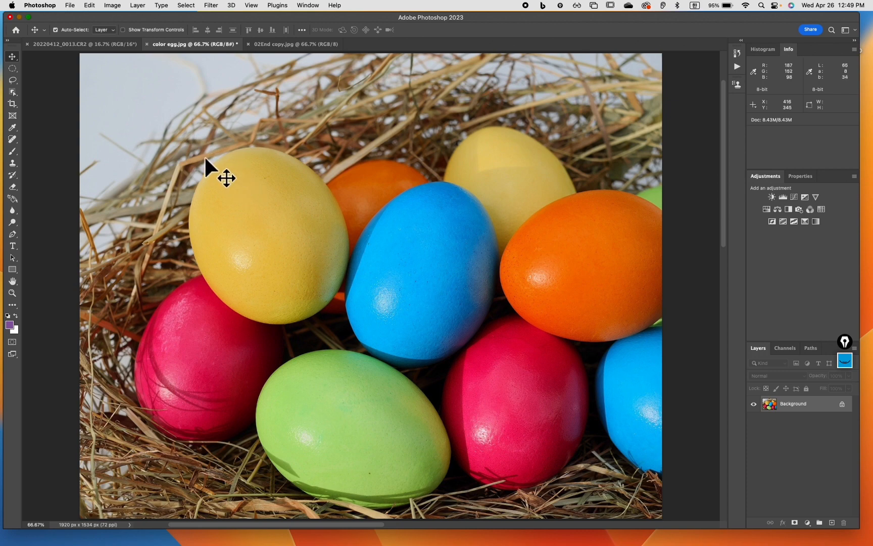
pyautogui.moveTo(204, 172); pyautogui.dragTo(70, 73)
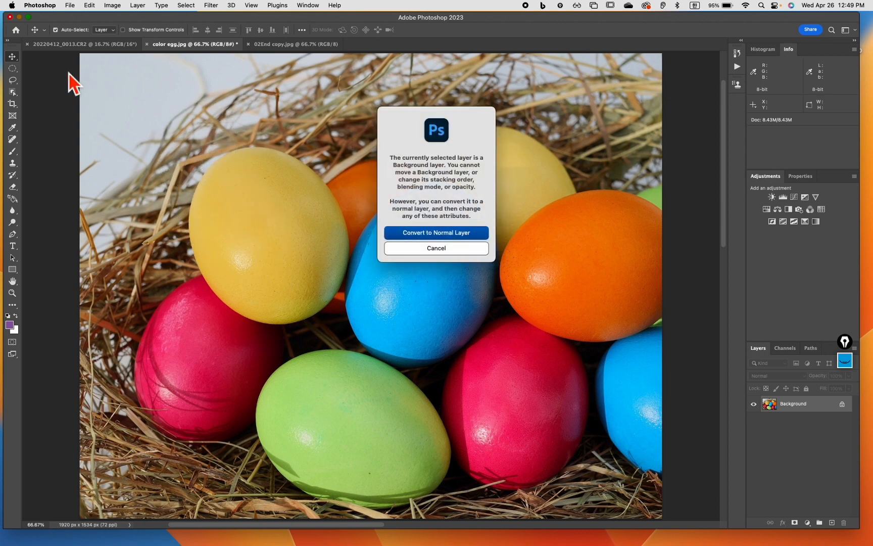
pyautogui.click(441, 248)
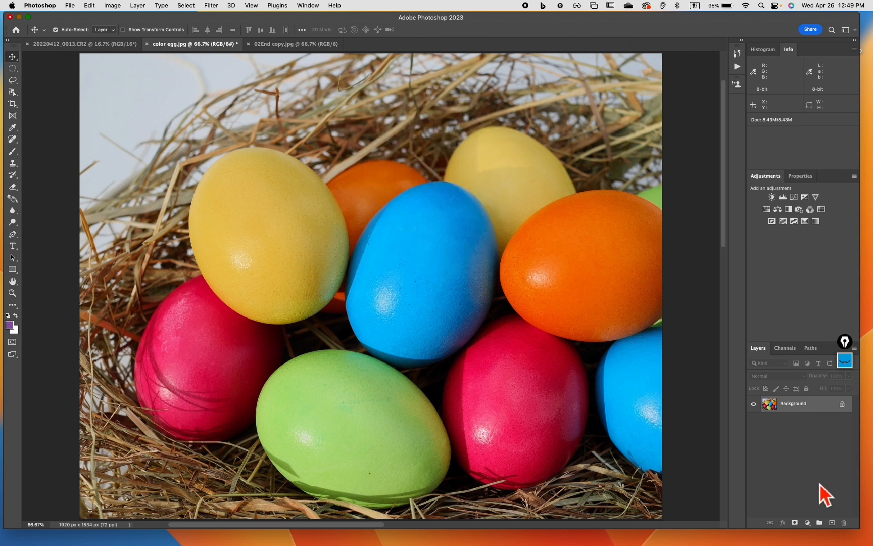
# Duplicate the Background layer and draw an elliptical selection about 500 × 604 px around the large yellow egg on the copy.
pyautogui.press('super+j')
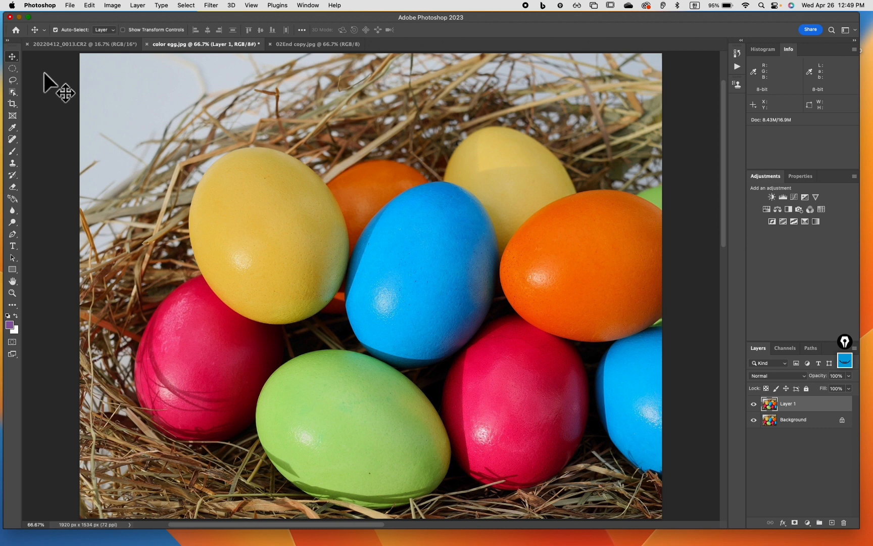
pyautogui.click(13, 68)
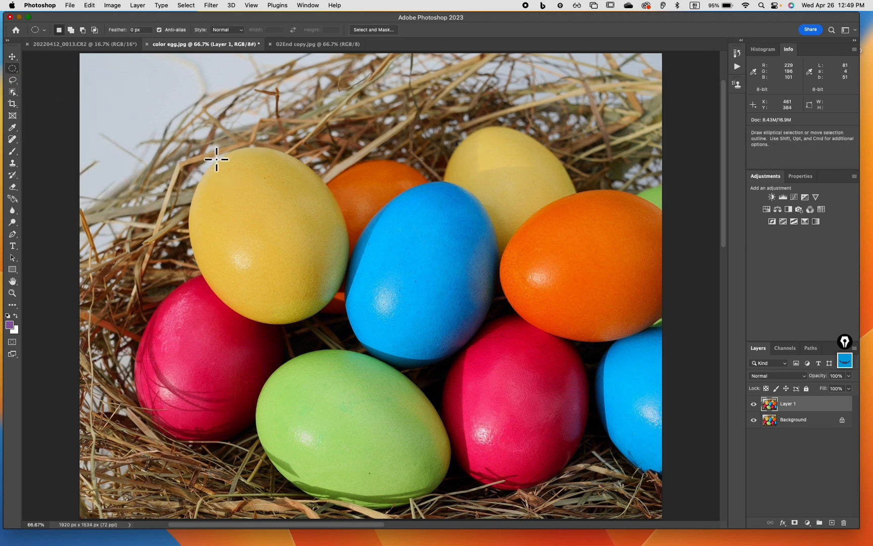
pyautogui.moveTo(202, 150); pyautogui.dragTo(348, 331)
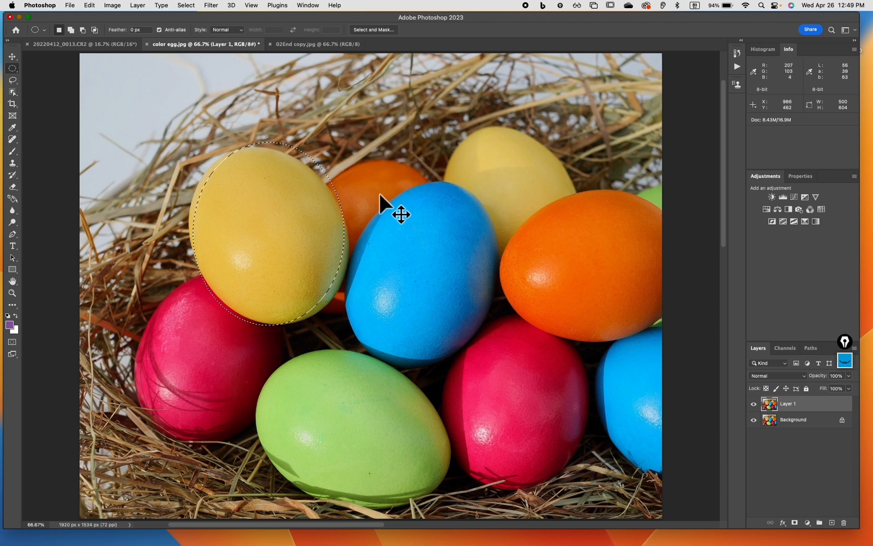
# Move the selected yellow egg on Layer 1 over the blue egg, inspect it with the Background layer hidden and shown, and undo the move.
pyautogui.click(13, 56)
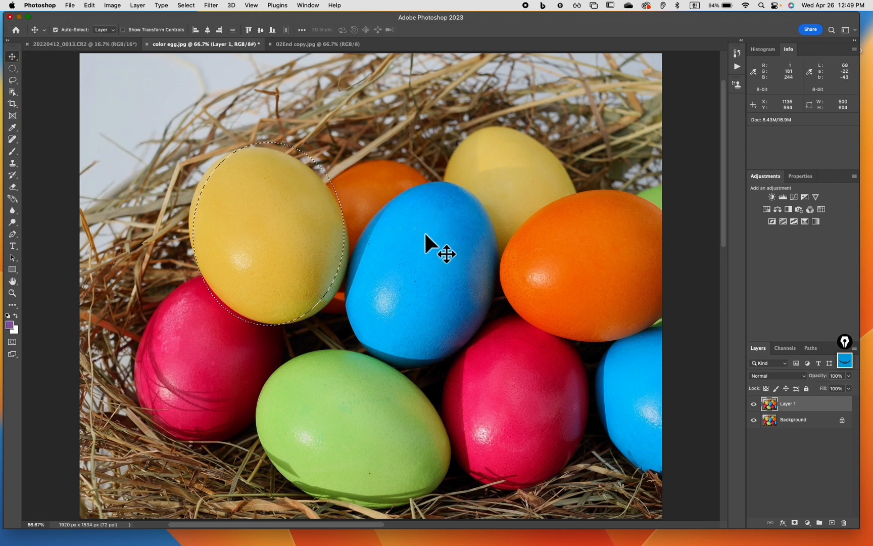
pyautogui.click(14, 70)
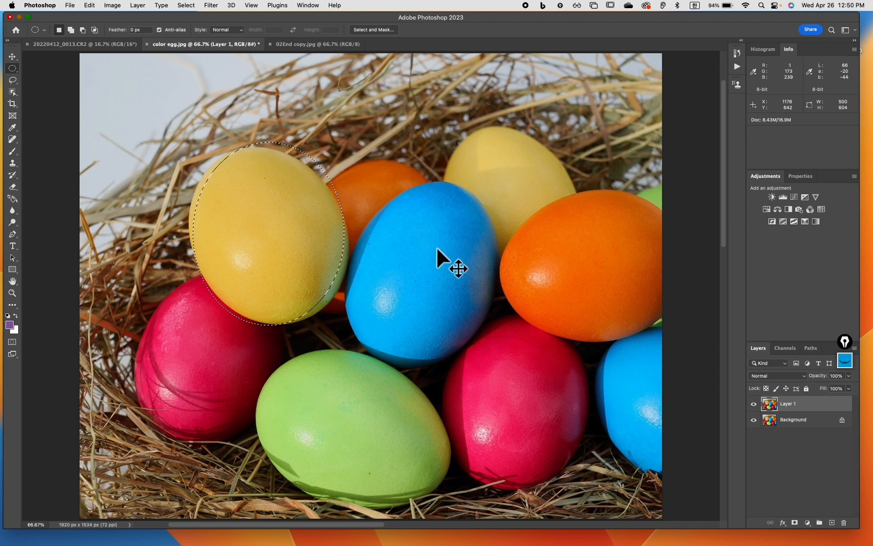
pyautogui.moveTo(290, 214); pyautogui.dragTo(455, 205)
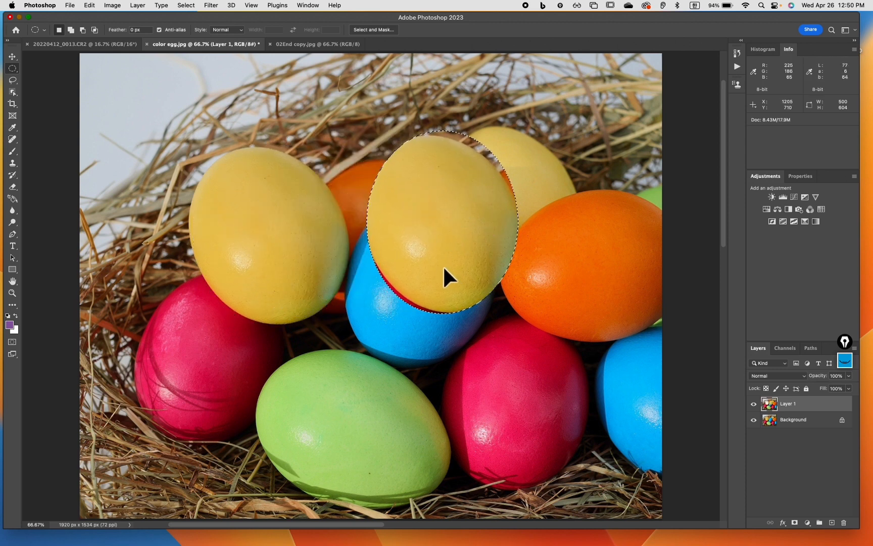
pyautogui.click(753, 420)
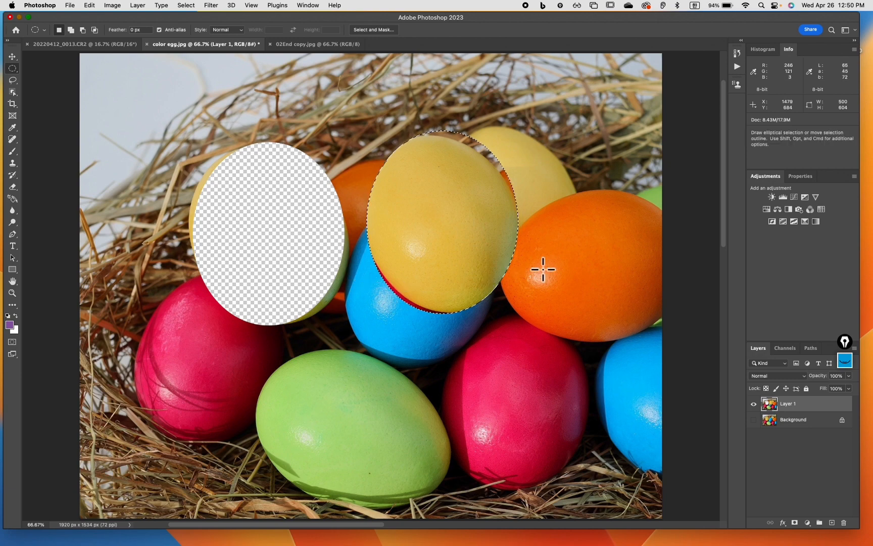
pyautogui.press('super+alt+comma')
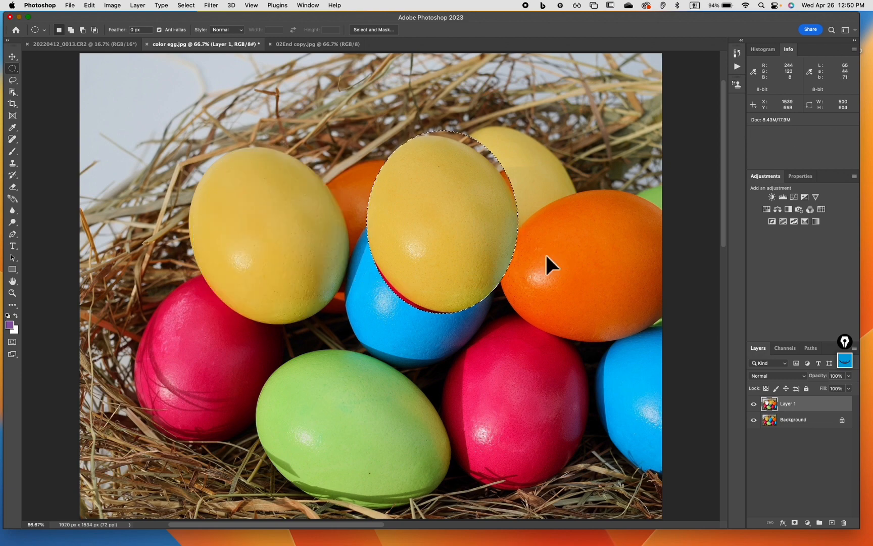
pyautogui.press('super+z')
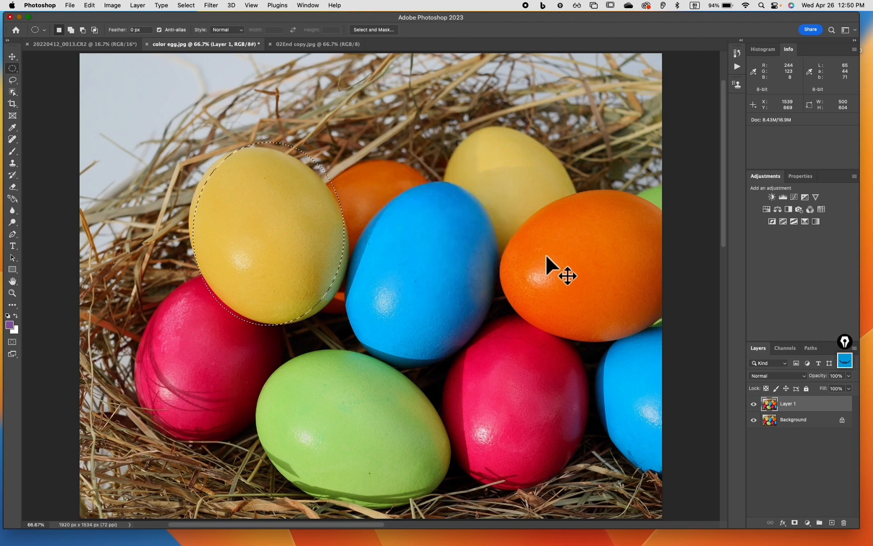